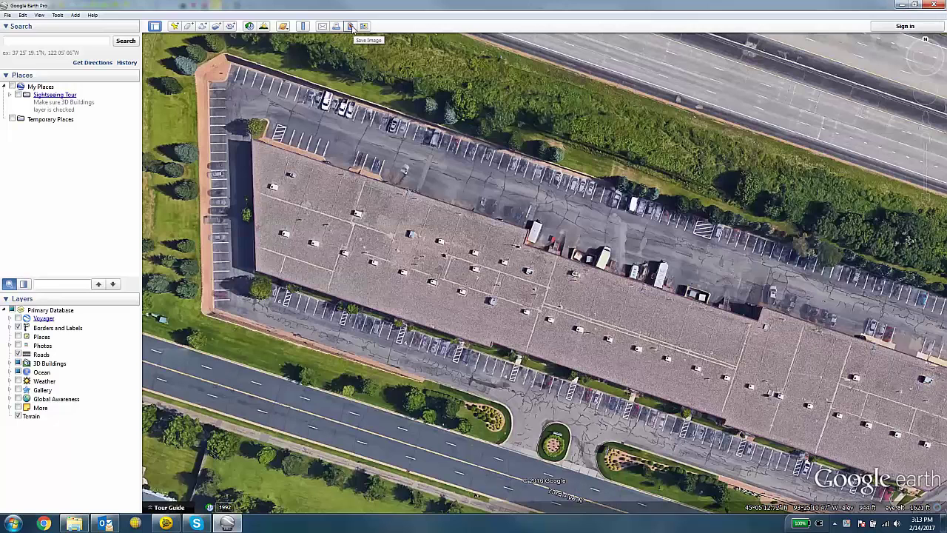
# Save the Google Earth aerial view as JPEG 'Frontier Precision MG' on the Desktop, overwriting the old copy.
pyautogui.click(352, 28)
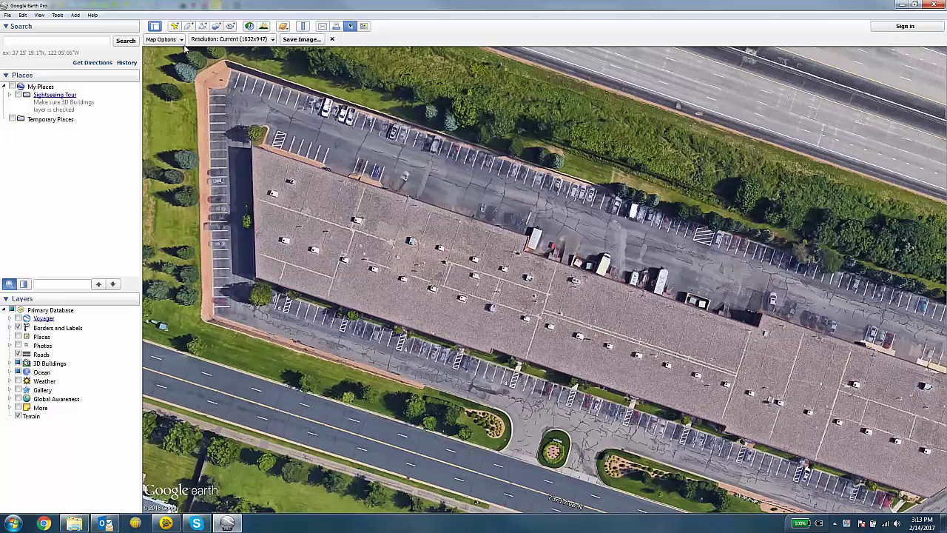
pyautogui.click(174, 41)
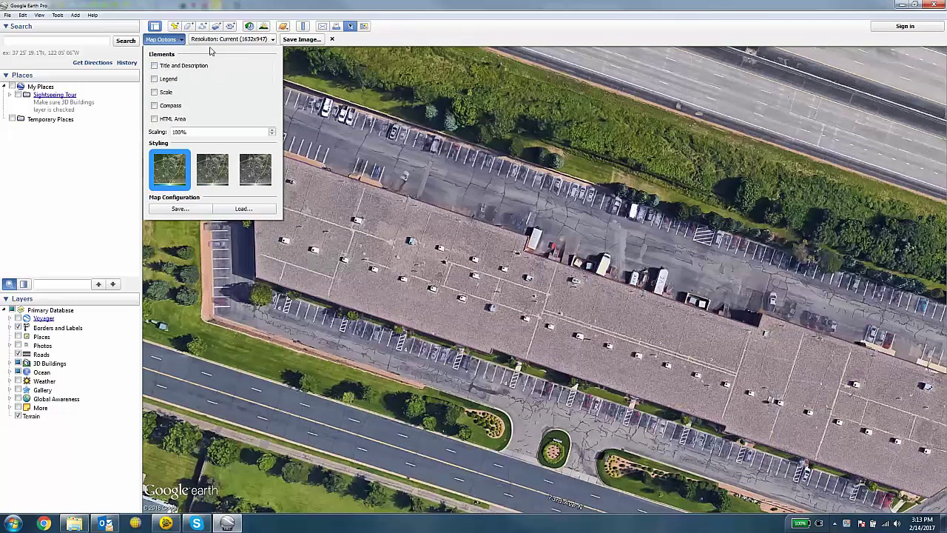
pyautogui.click(251, 41)
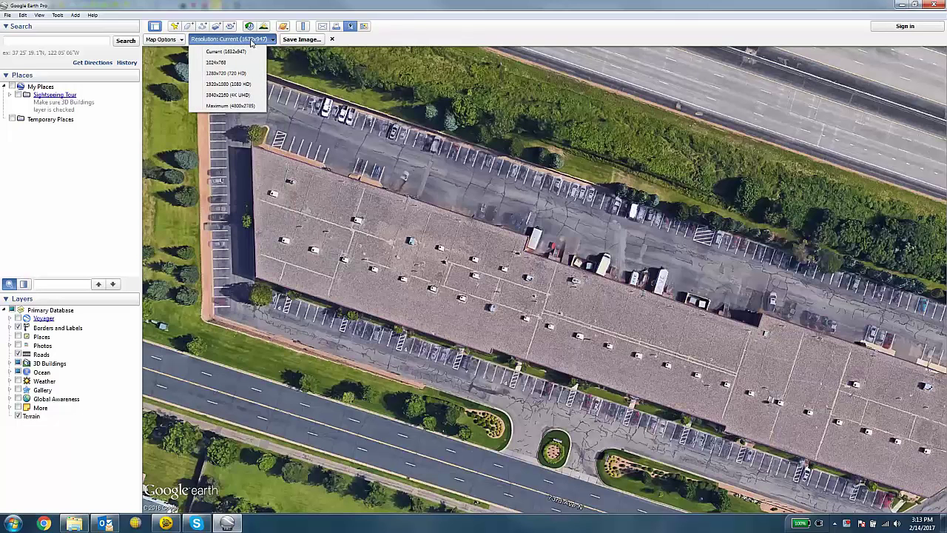
pyautogui.click(252, 40)
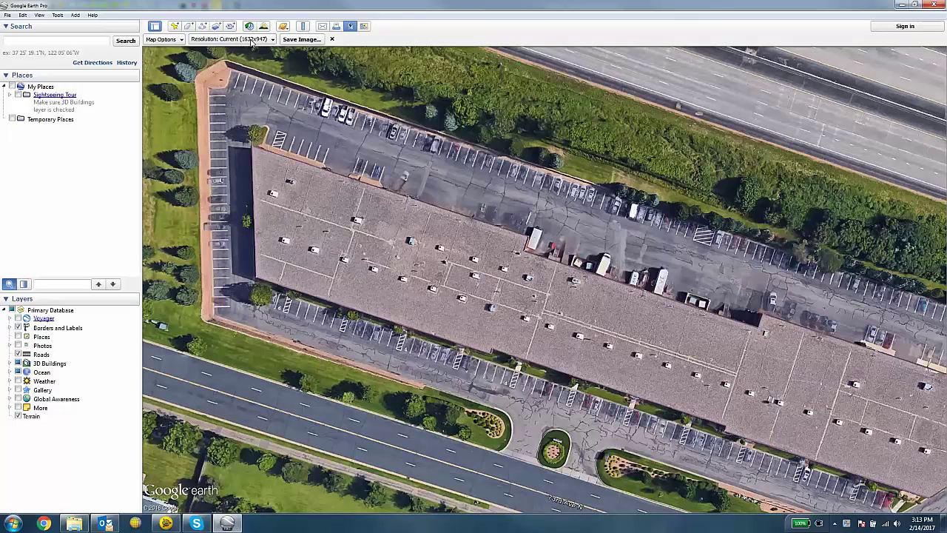
pyautogui.click(301, 39)
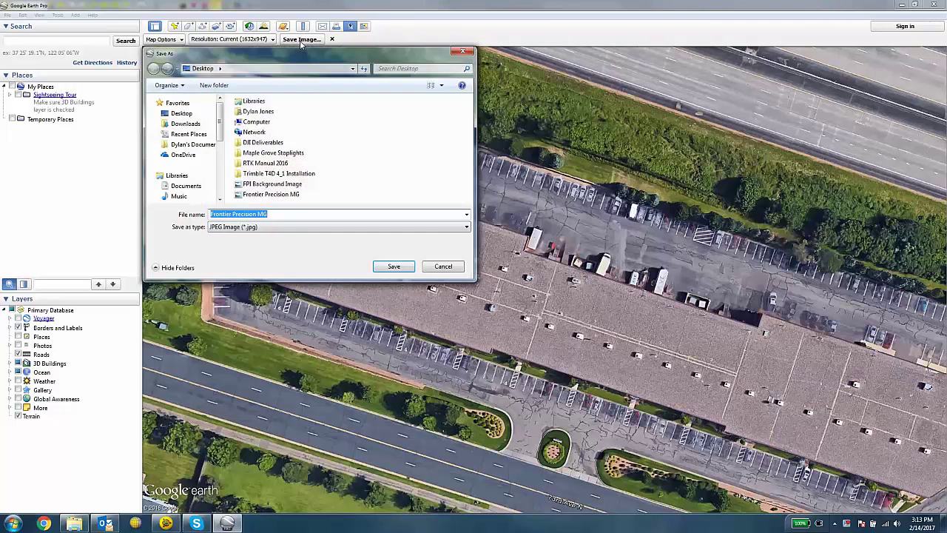
pyautogui.click(196, 115)
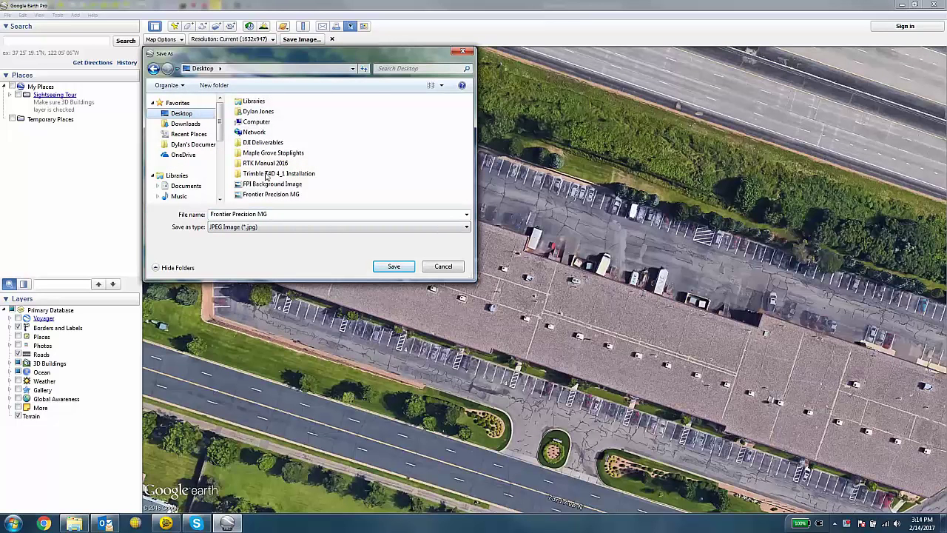
pyautogui.click(398, 268)
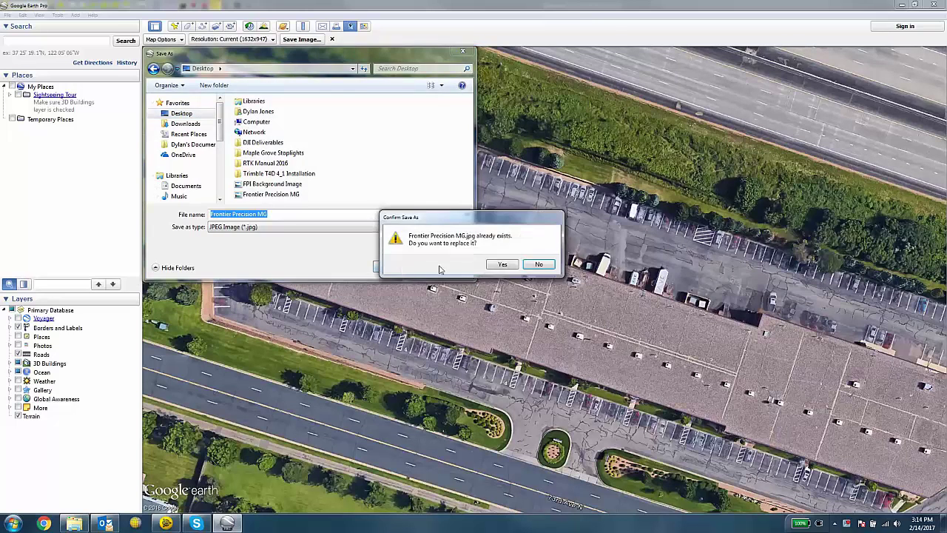
pyautogui.click(502, 264)
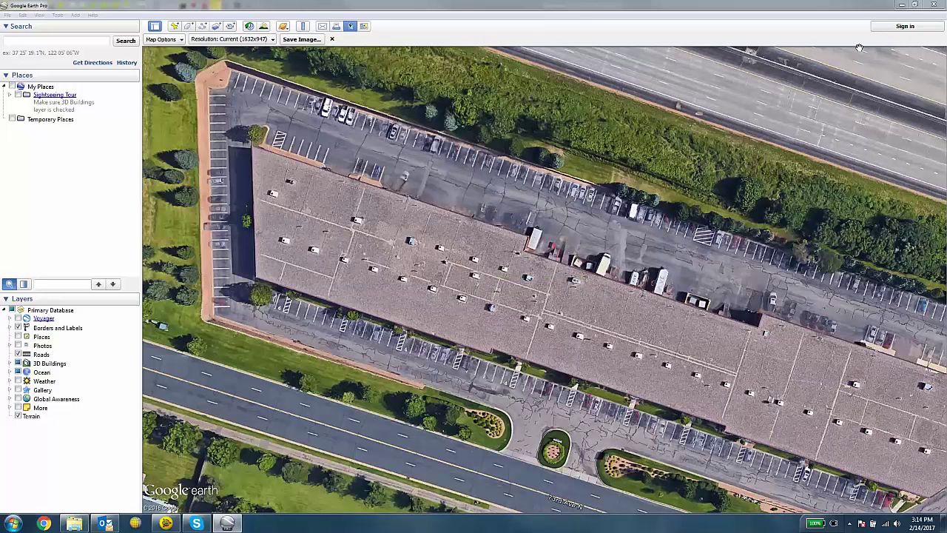
# Minimize Google Earth Pro to bring up TBC's plan view with points 10–13 and Frontier.
pyautogui.click(902, 7)
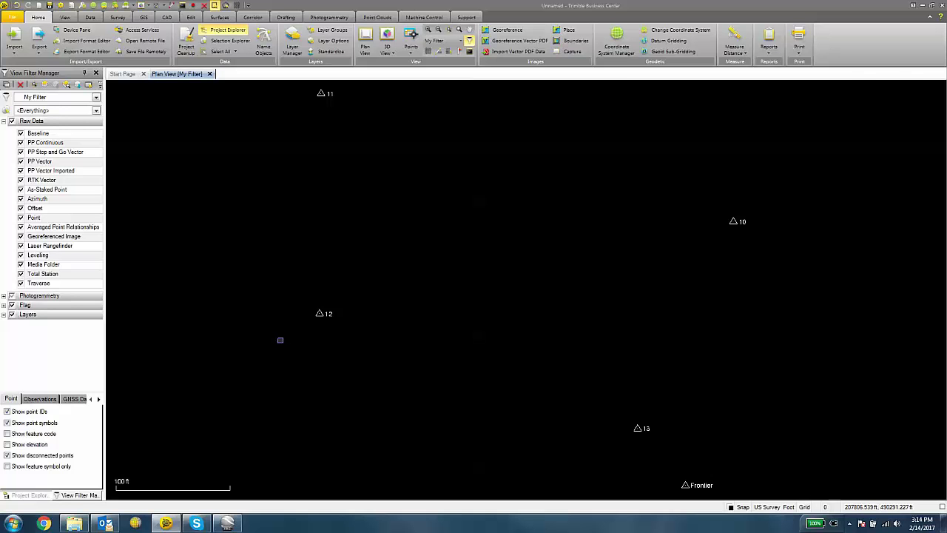
# Place Frontier Precision MG.jpg from the Desktop folder into the TBC plan view.
pyautogui.click(76, 525)
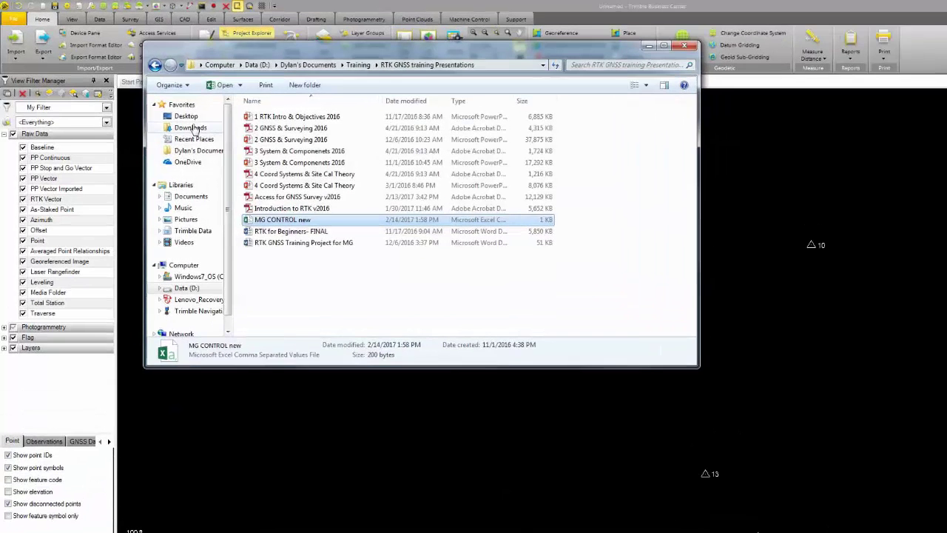
pyautogui.click(169, 104)
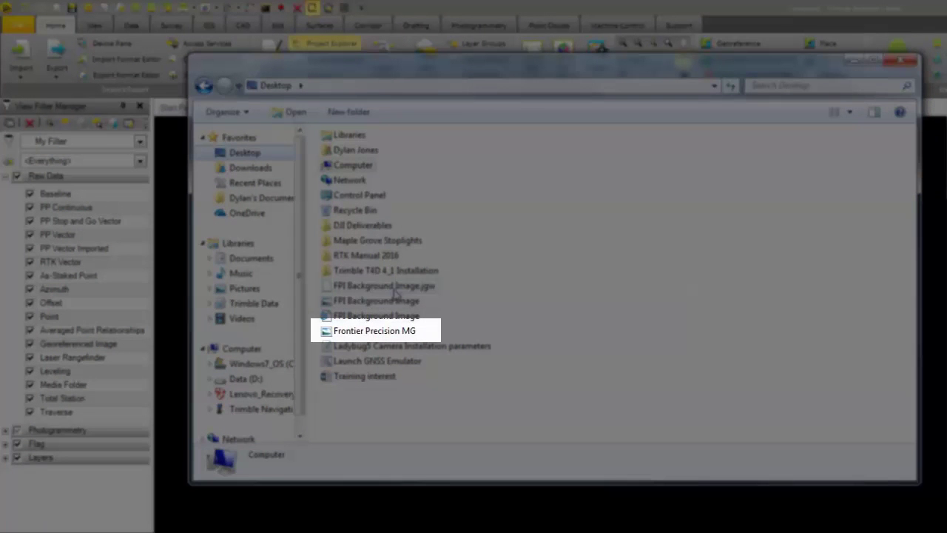
pyautogui.click(393, 302)
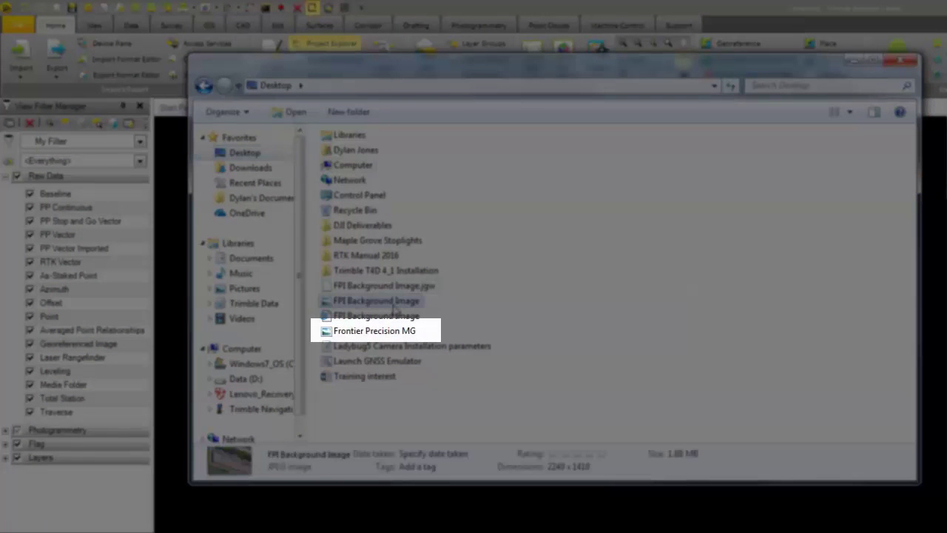
pyautogui.click(383, 334)
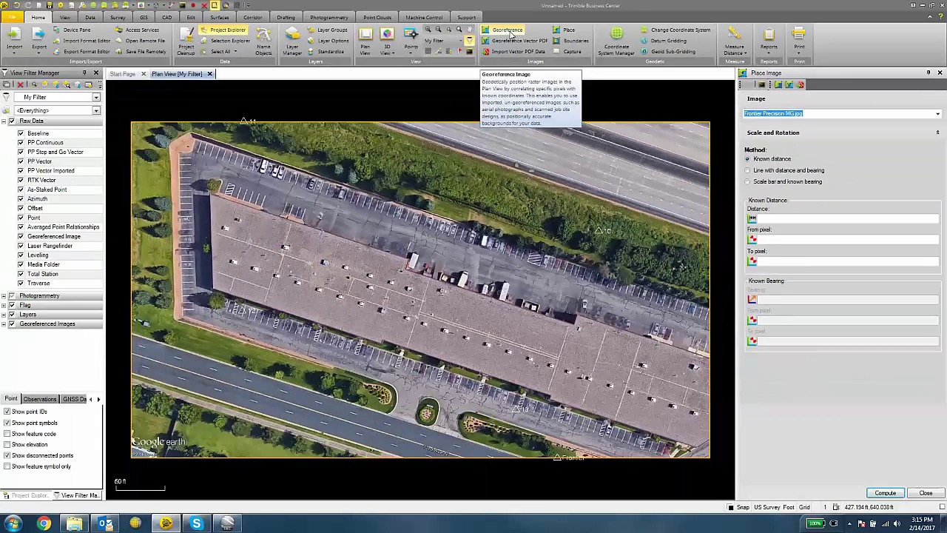
# Add georeference point A linking the roundabout pixel (828.3, 793.5) to the Frontier point.
pyautogui.click(423, 68)
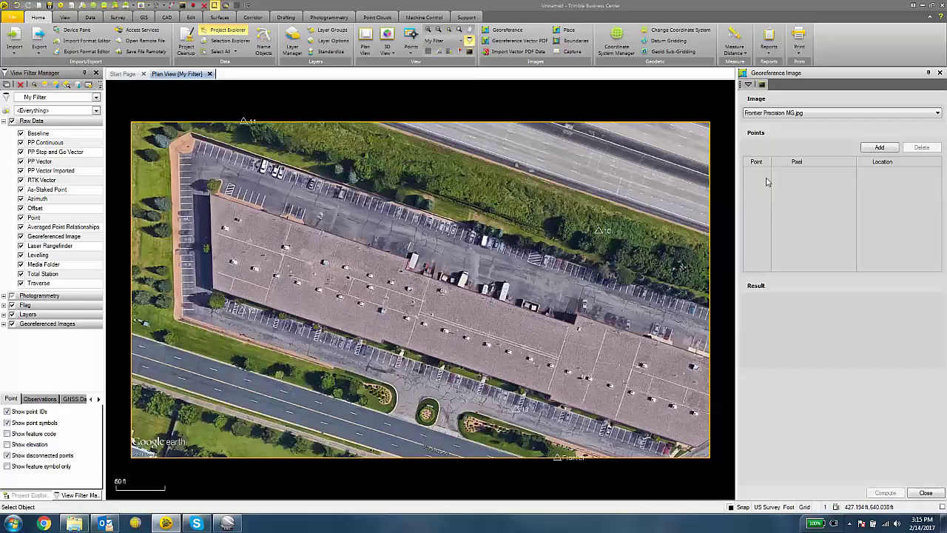
pyautogui.click(881, 148)
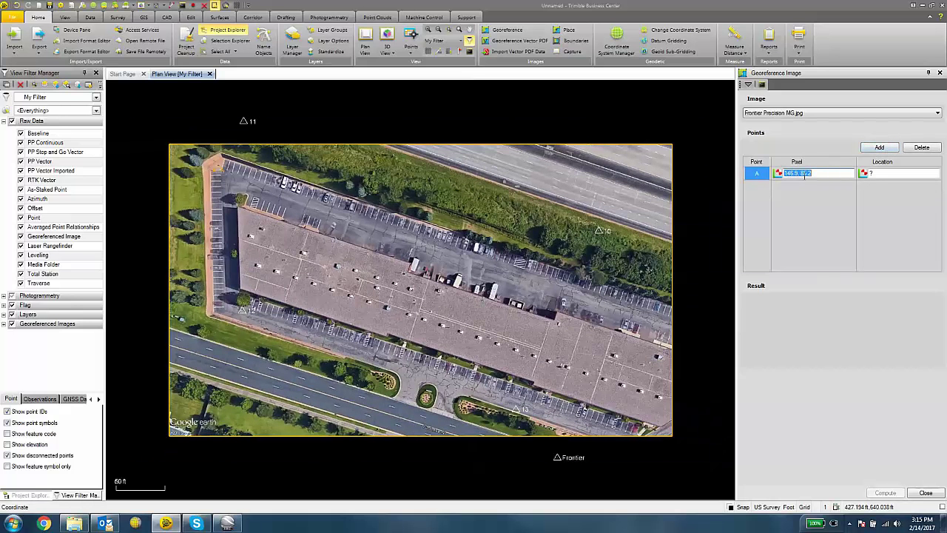
pyautogui.click(871, 172)
pyautogui.scroll(3, 428, 404)
pyautogui.scroll(5, 428, 403)
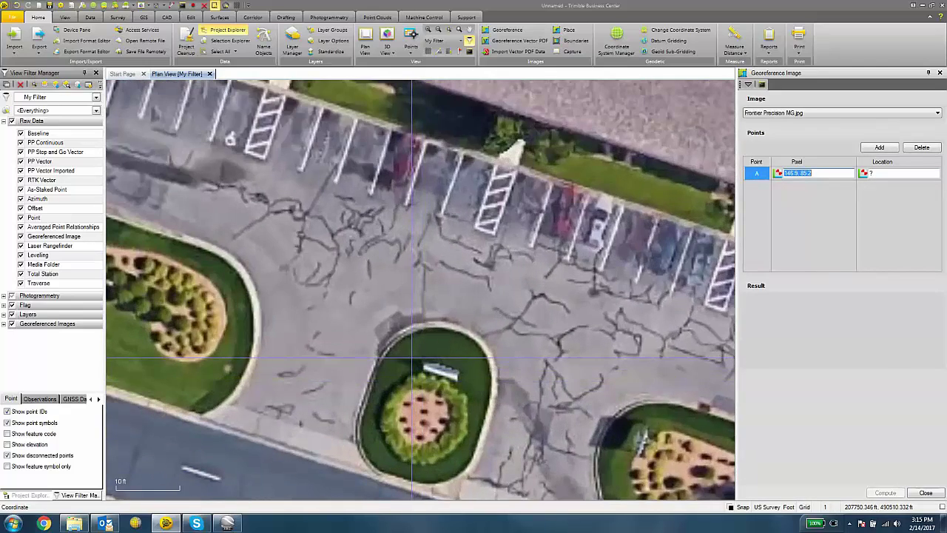
pyautogui.click(411, 358)
pyautogui.scroll(-7, 411, 358)
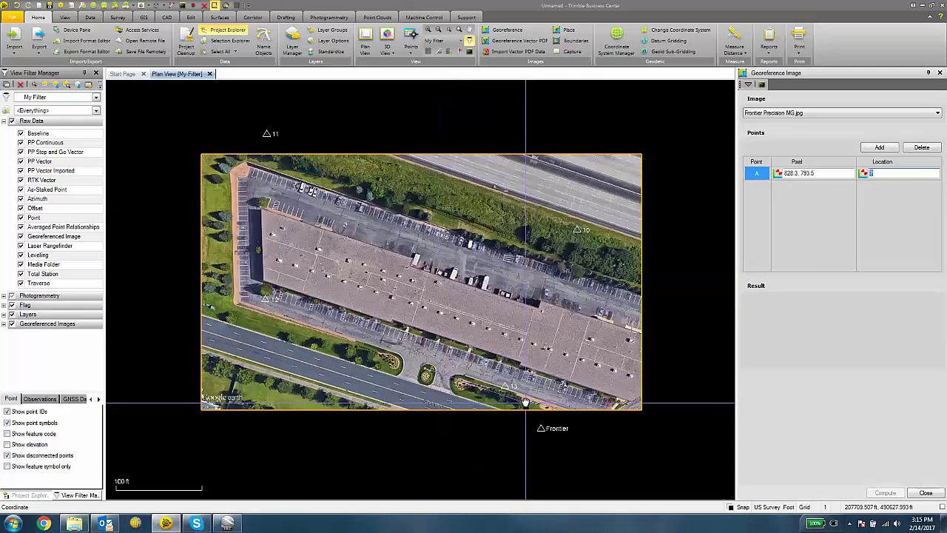
pyautogui.moveTo(525, 403); pyautogui.dragTo(472, 368)
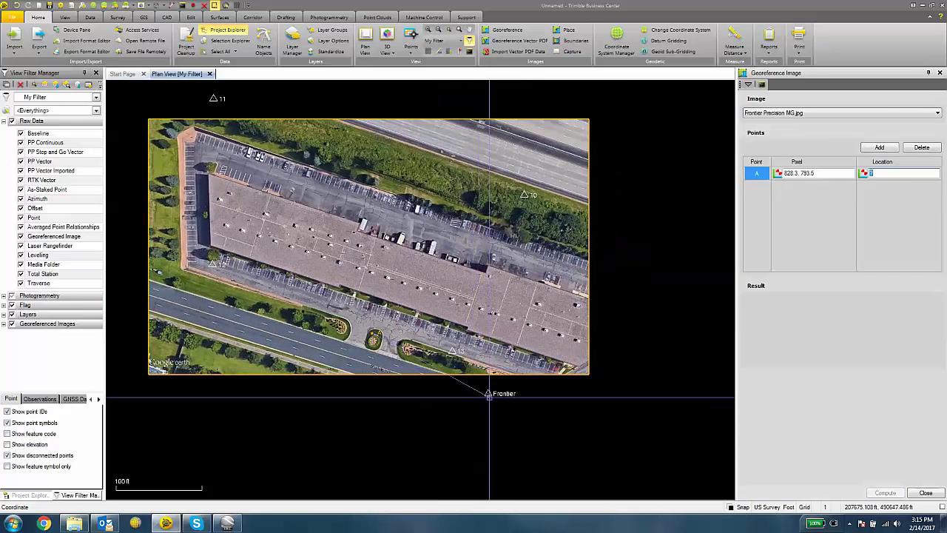
pyautogui.click(489, 394)
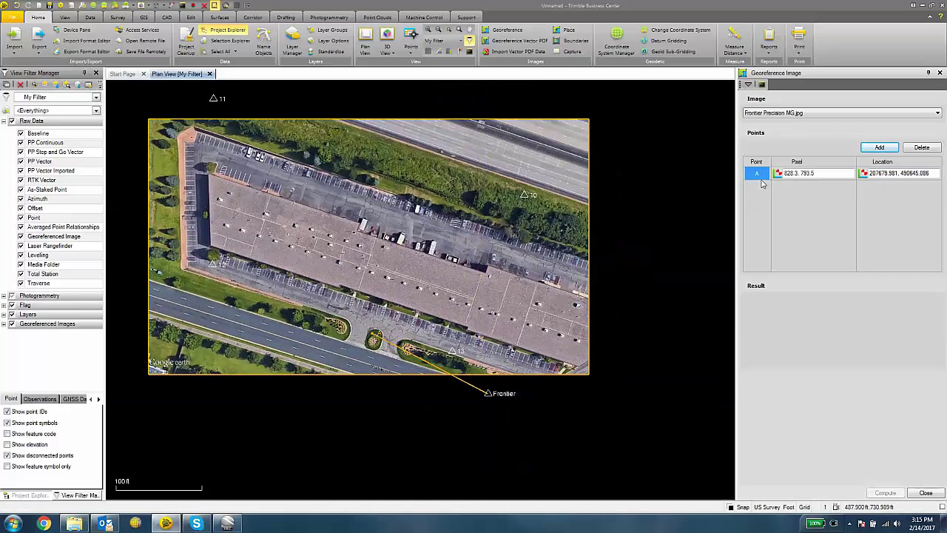
# Add georeference point B linking the parking lot pixel (177.2, 508.6) to control point 12.
pyautogui.click(879, 148)
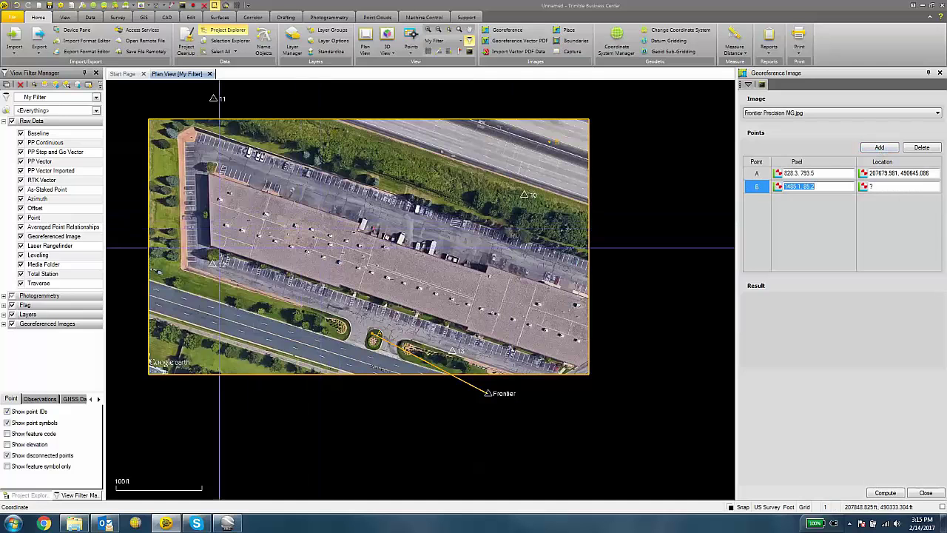
pyautogui.scroll(3, 192, 259)
pyautogui.scroll(5, 194, 258)
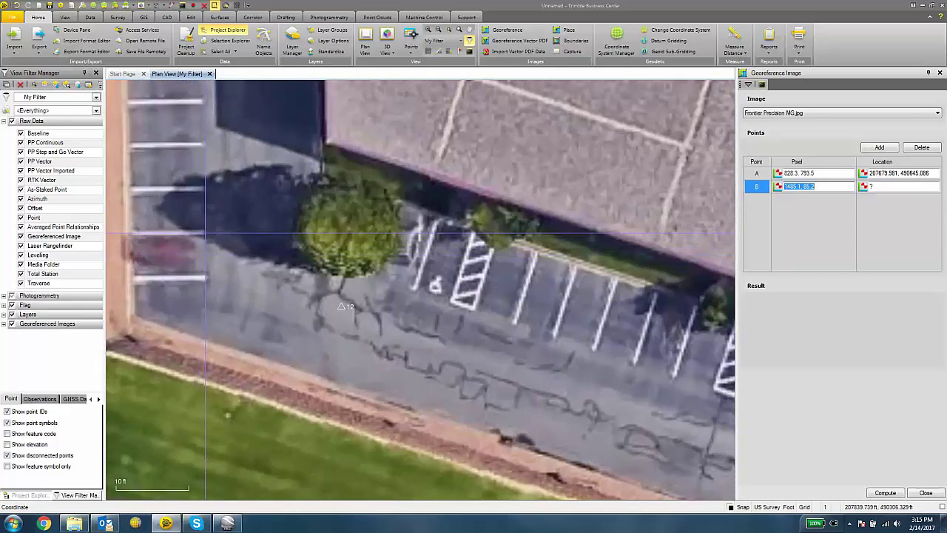
pyautogui.click(205, 234)
pyautogui.click(340, 305)
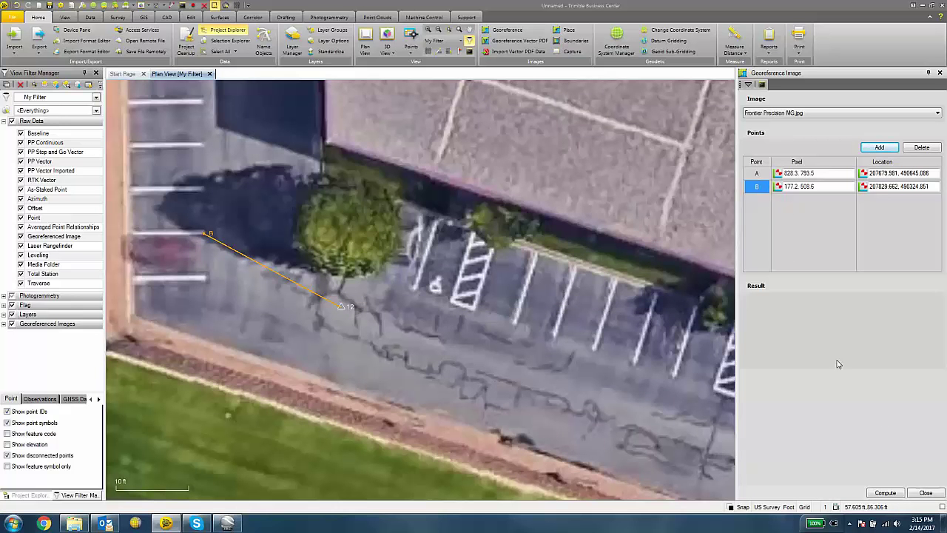
# Compute the image georeference, giving an MSE of 0.000 ft.
pyautogui.click(888, 494)
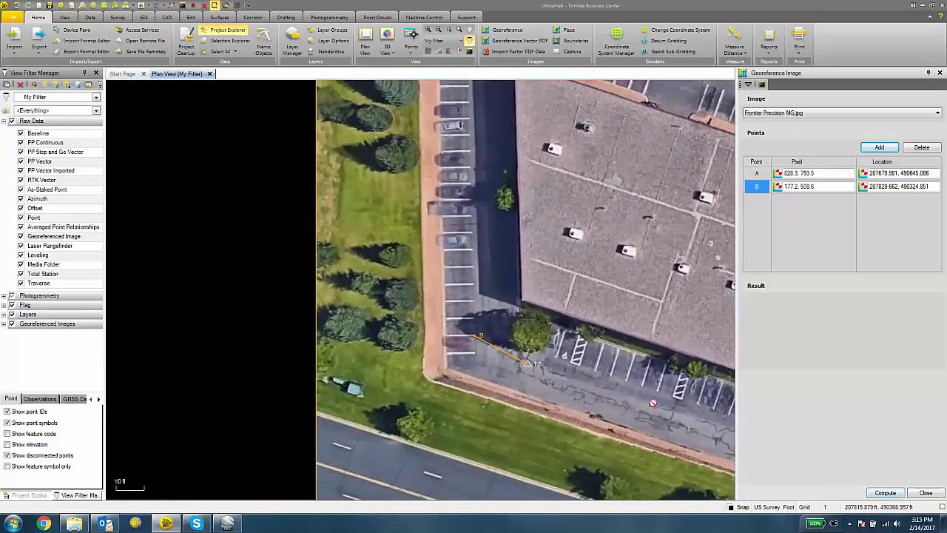
pyautogui.scroll(3, 246, 316)
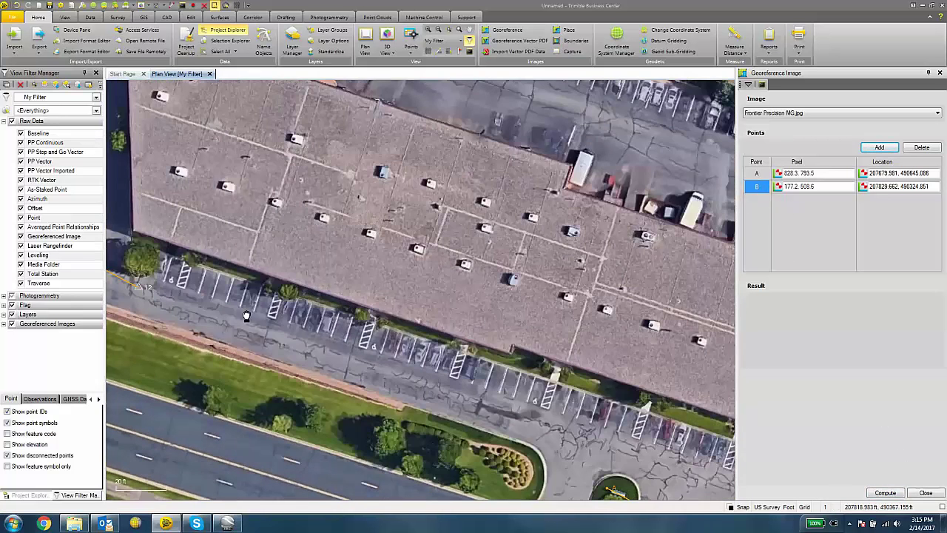
pyautogui.click(886, 493)
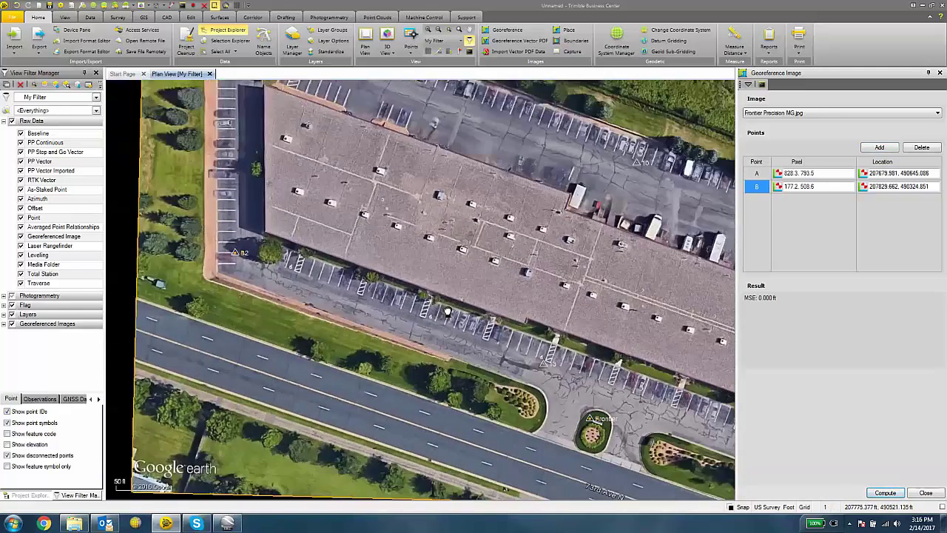
# Check the image alignment at the Frontier point, then close the Georeference Image and Place Image panes.
pyautogui.scroll(5, 536, 386)
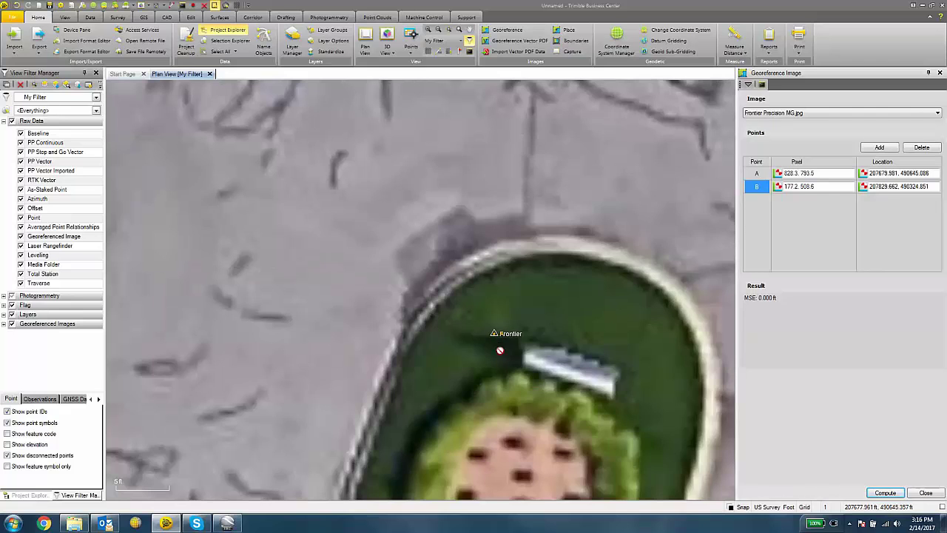
pyautogui.scroll(-5, 495, 334)
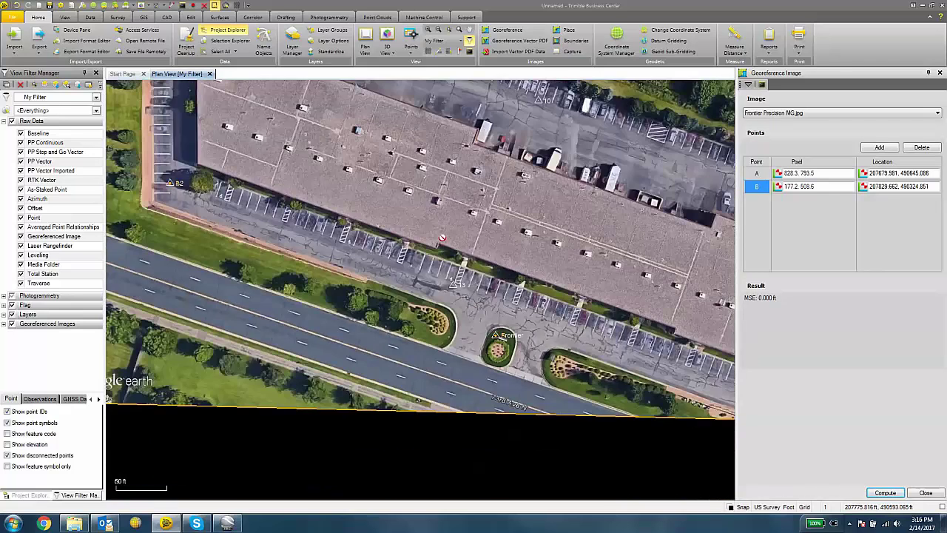
pyautogui.moveTo(437, 225); pyautogui.dragTo(443, 367)
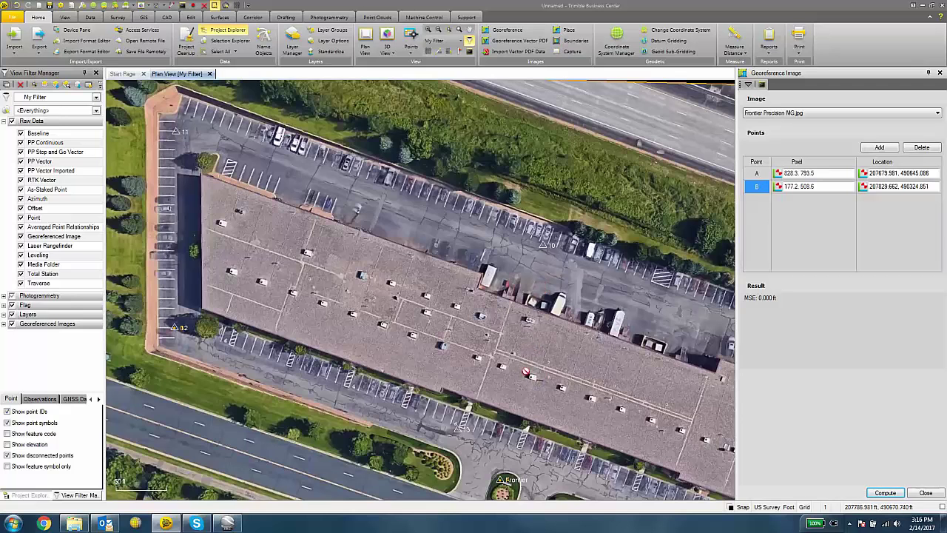
pyautogui.scroll(-3, 540, 354)
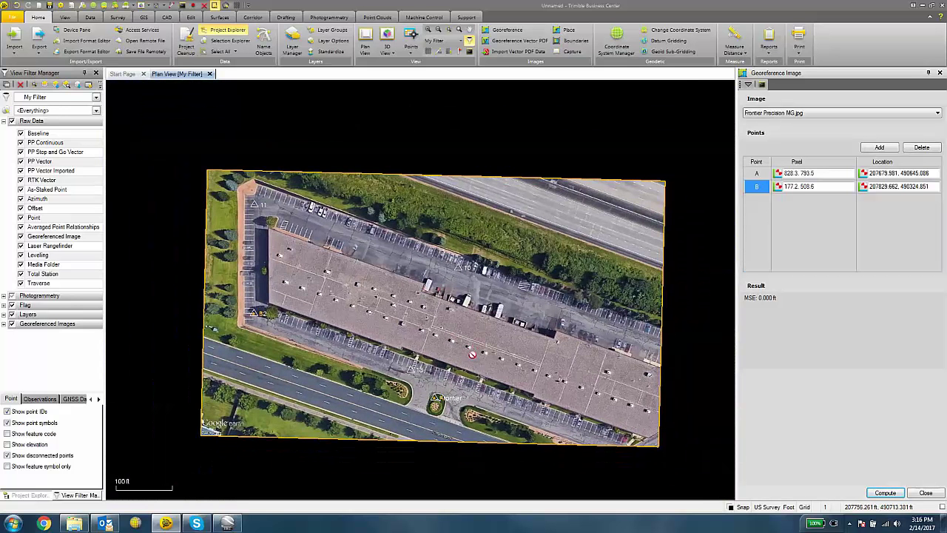
pyautogui.click(925, 493)
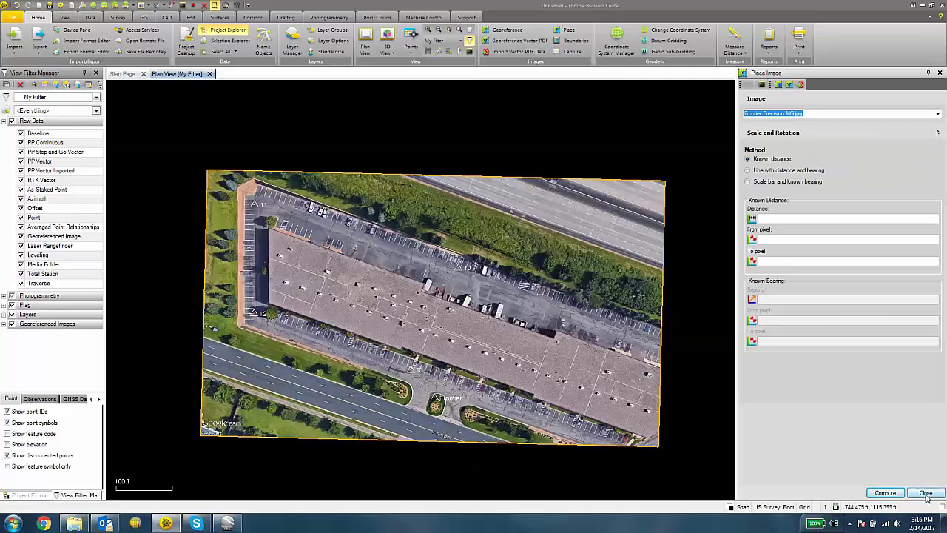
pyautogui.click(925, 493)
pyautogui.scroll(2, 621, 374)
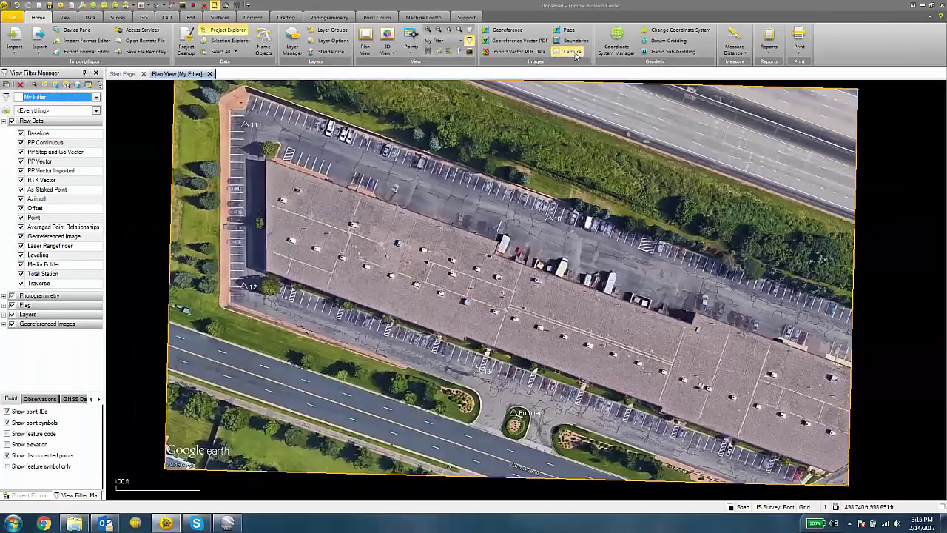
# Open the Capture Image settings from the Images group and widen the plan view.
pyautogui.click(573, 52)
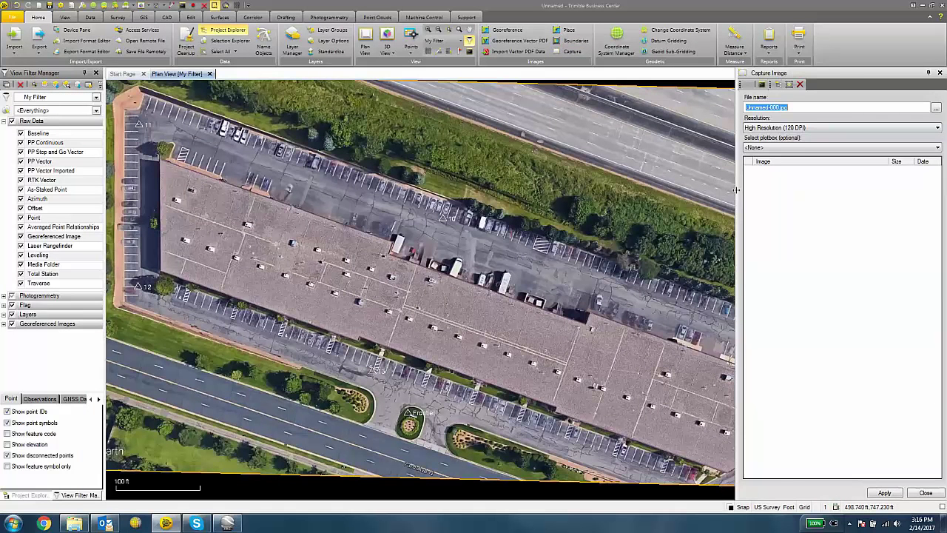
pyautogui.moveTo(749, 190); pyautogui.dragTo(783, 191)
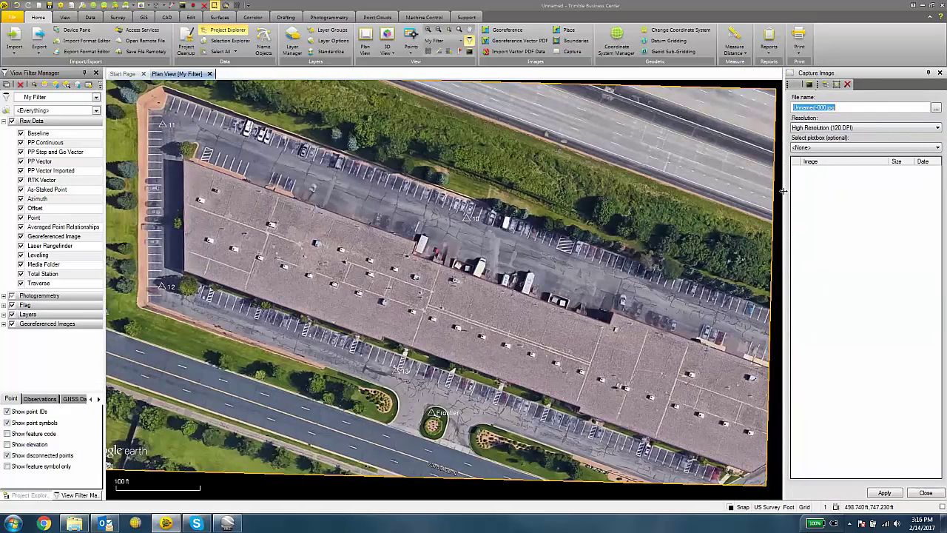
pyautogui.scroll(2, 196, 188)
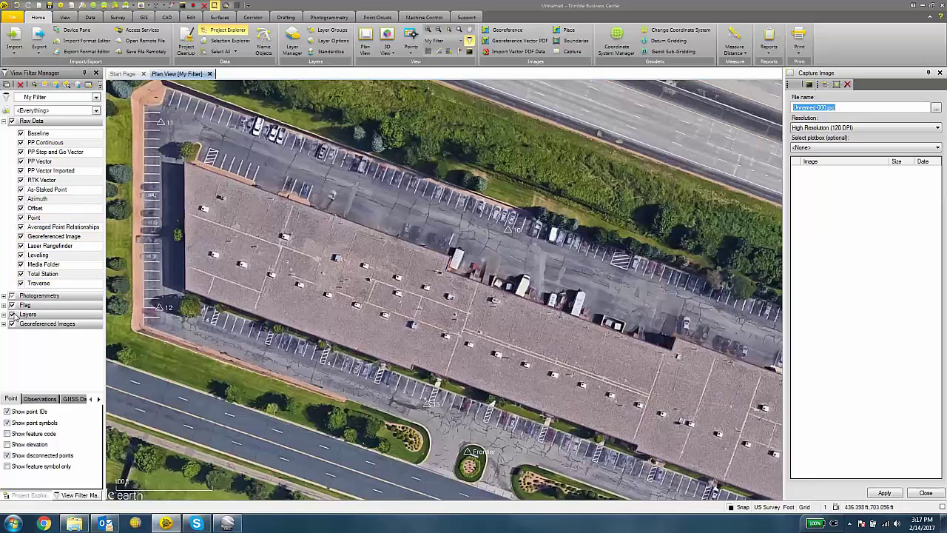
# Hide the point labels and set the capture file to Background FPI.jpg (JPEG) on the Desktop.
pyautogui.click(12, 315)
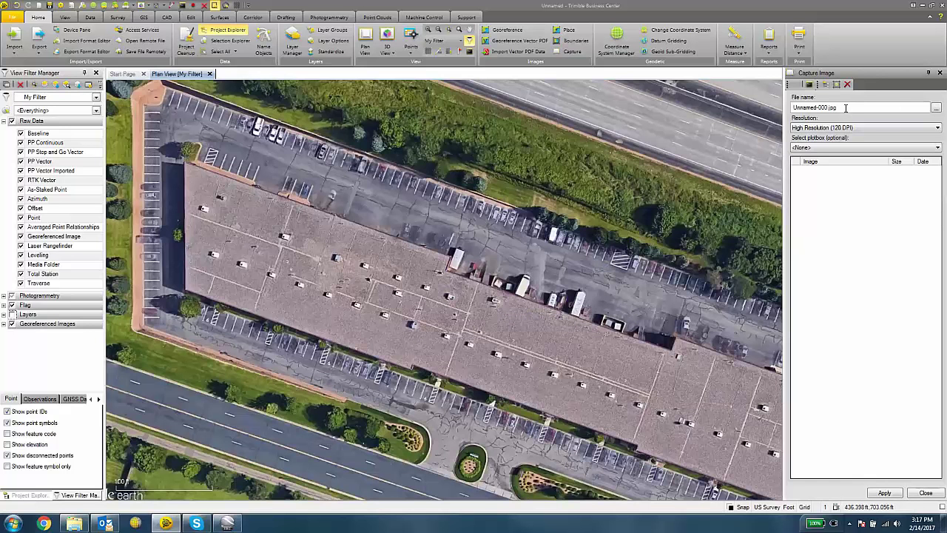
pyautogui.click(936, 108)
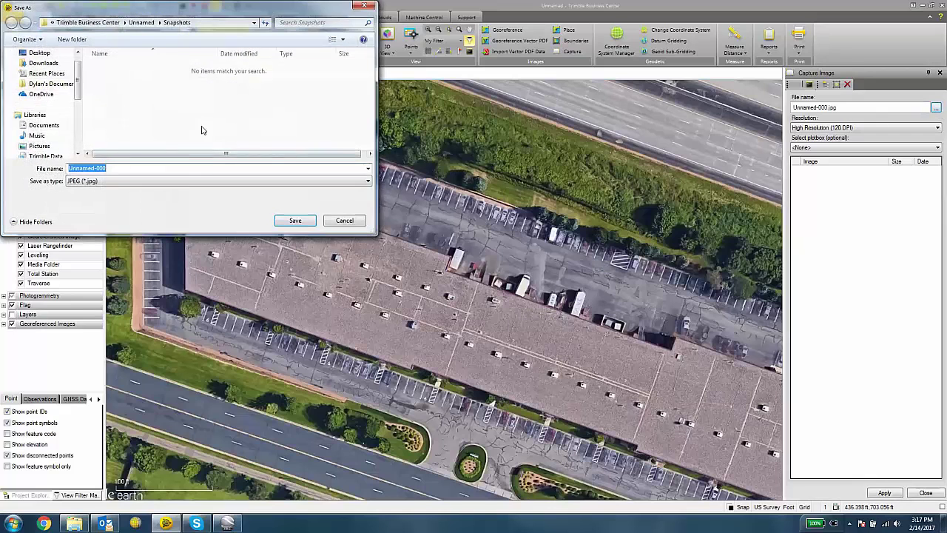
pyautogui.scroll(2, 74, 70)
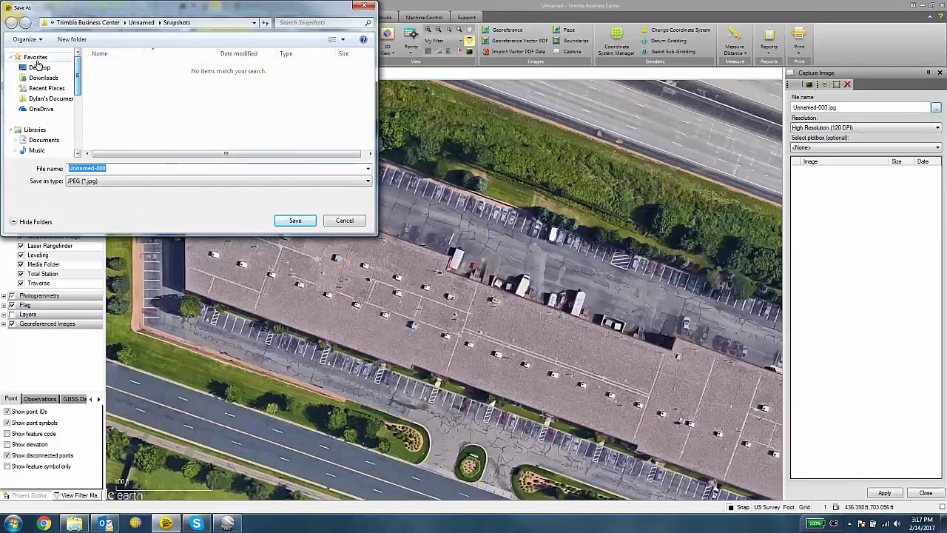
pyautogui.click(39, 67)
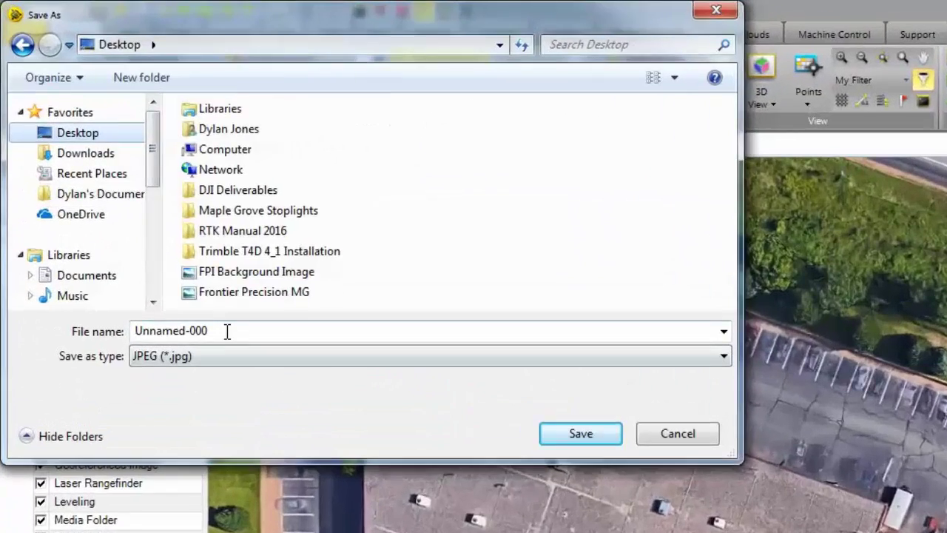
pyautogui.click(457, 304)
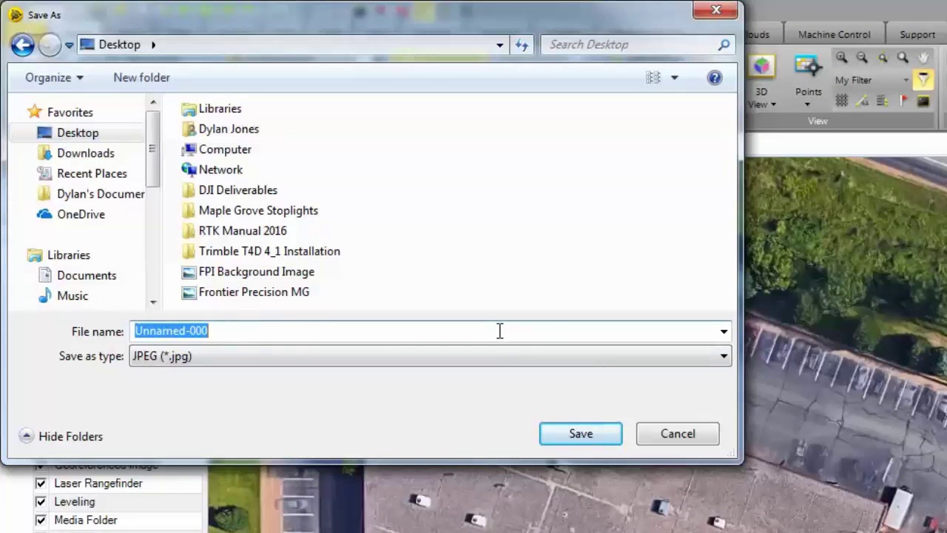
pyautogui.write('Background')
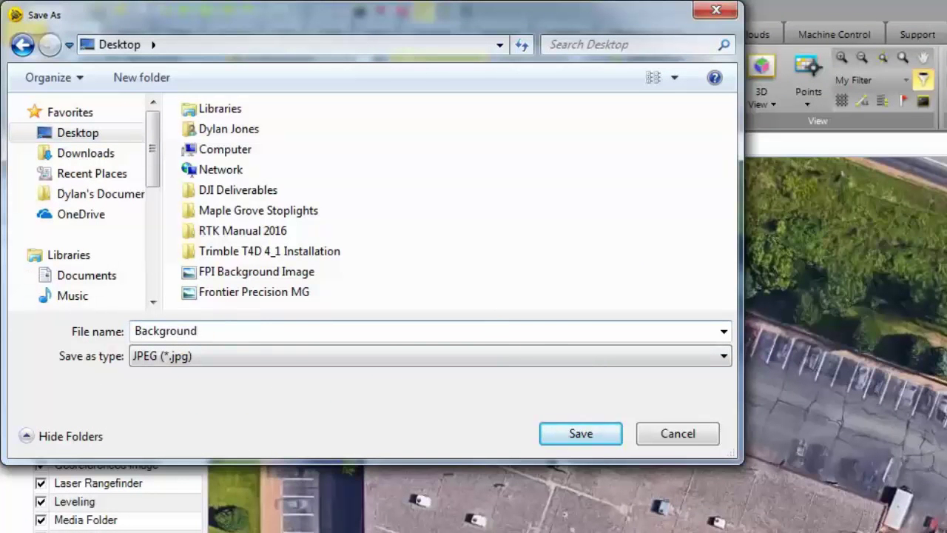
pyautogui.write(' FPI')
pyautogui.click(426, 359)
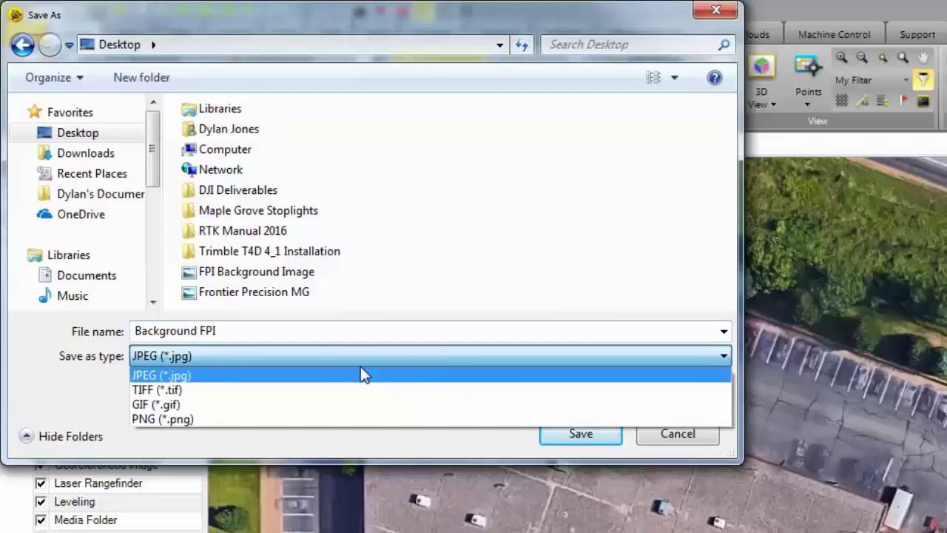
pyautogui.click(74, 414)
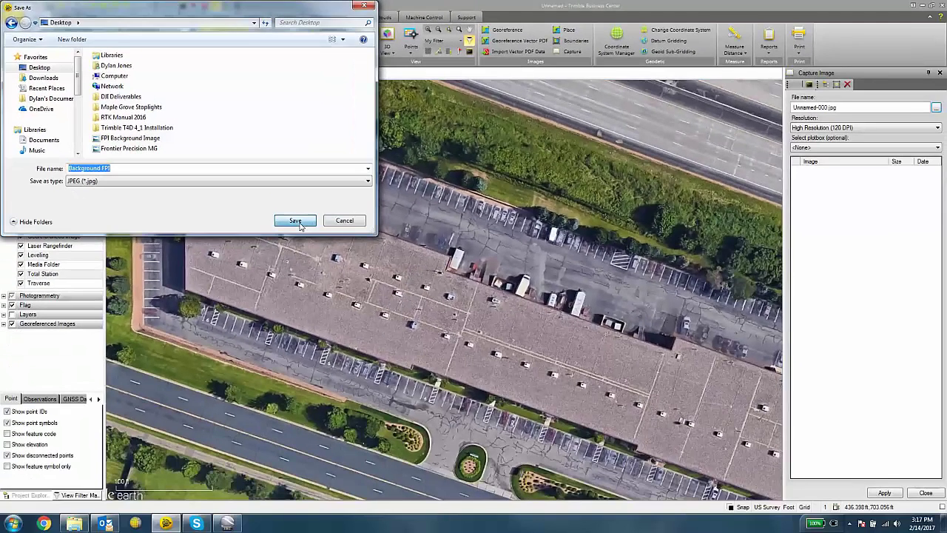
pyautogui.click(295, 220)
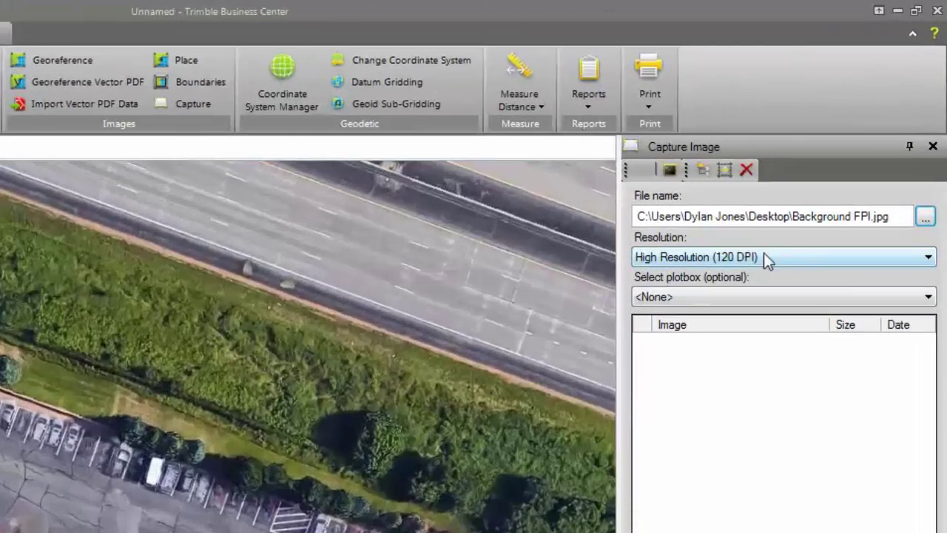
# Capture the plan view at High Resolution (120 DPI), producing the 2 MB Background FPI.jpg.
pyautogui.click(763, 257)
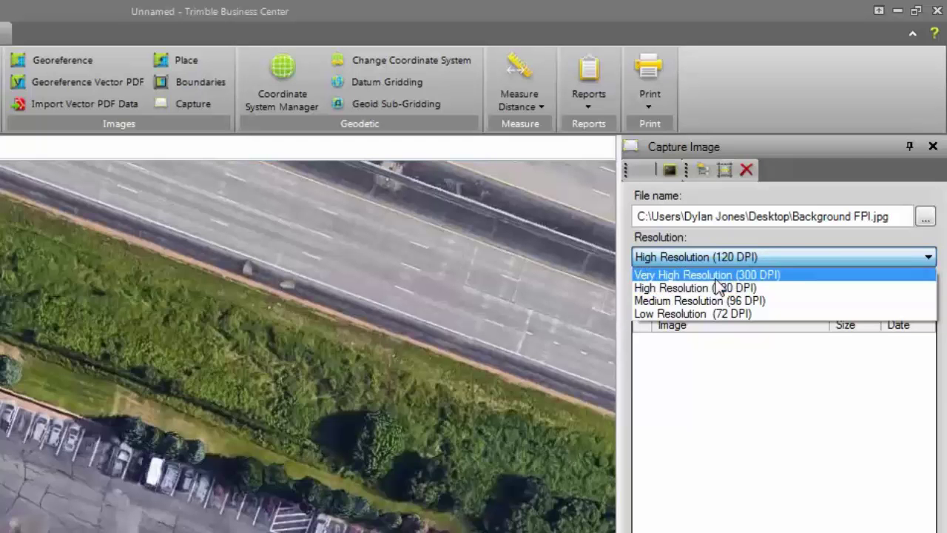
pyautogui.click(692, 288)
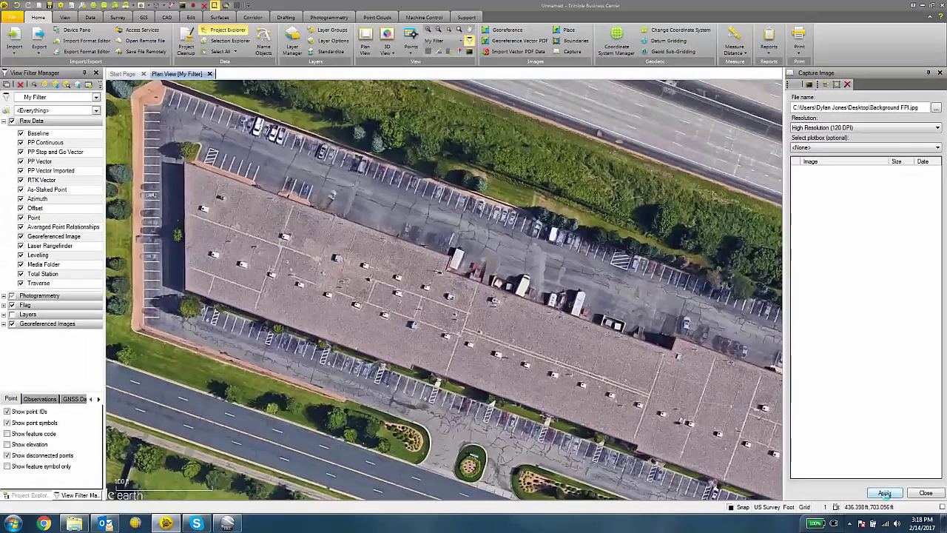
pyautogui.click(870, 484)
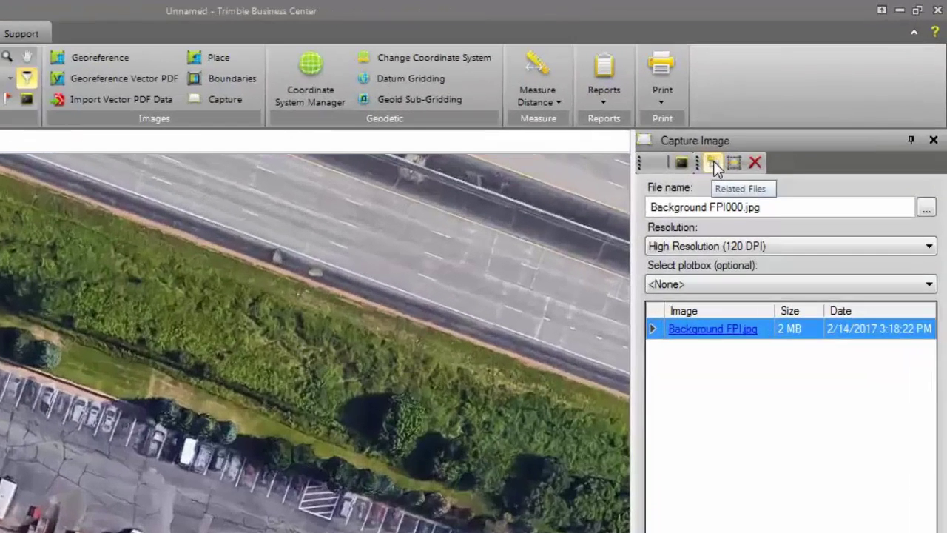
# In Related Files, set the Minnesota GEOID12B file's application to <None>.
pyautogui.click(713, 163)
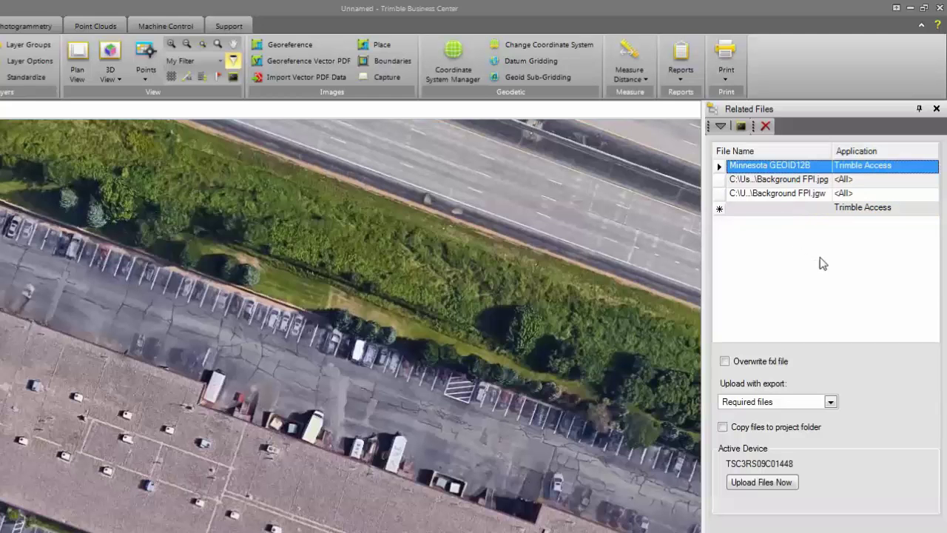
pyautogui.click(894, 171)
pyautogui.click(932, 168)
pyautogui.moveTo(932, 234); pyautogui.dragTo(932, 201)
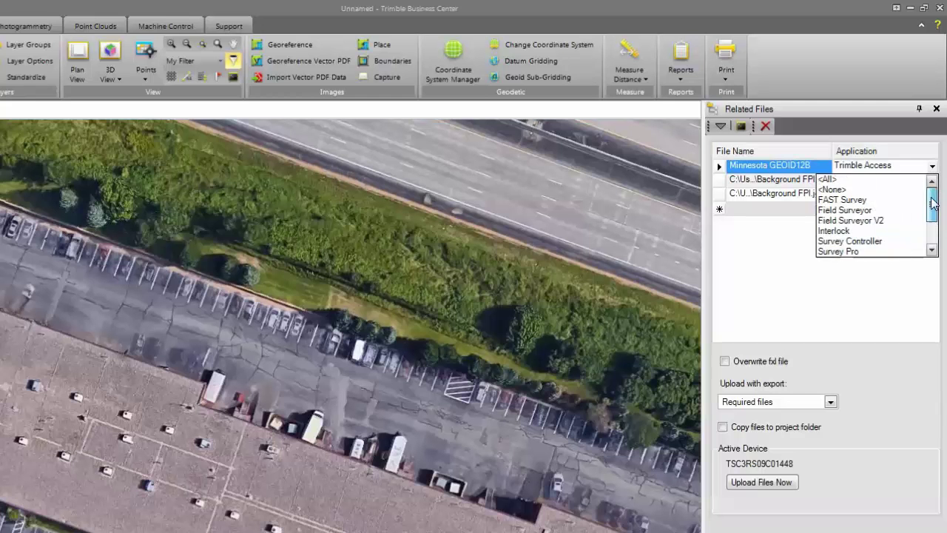
pyautogui.click(851, 190)
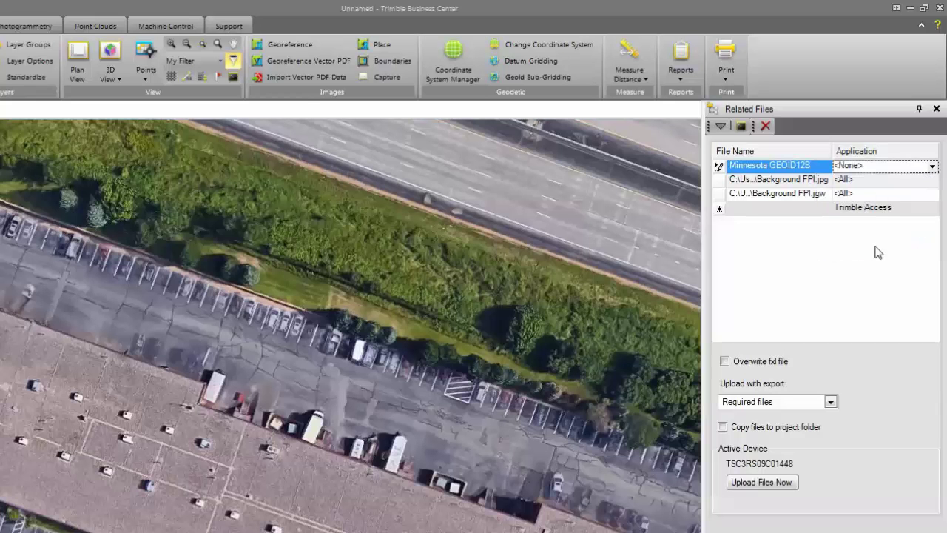
# Assign both the Background FPI .jpg and .jgw files to Trimble Access.
pyautogui.click(855, 182)
pyautogui.moveTo(933, 211); pyautogui.dragTo(936, 239)
pyautogui.click(847, 223)
pyautogui.click(892, 194)
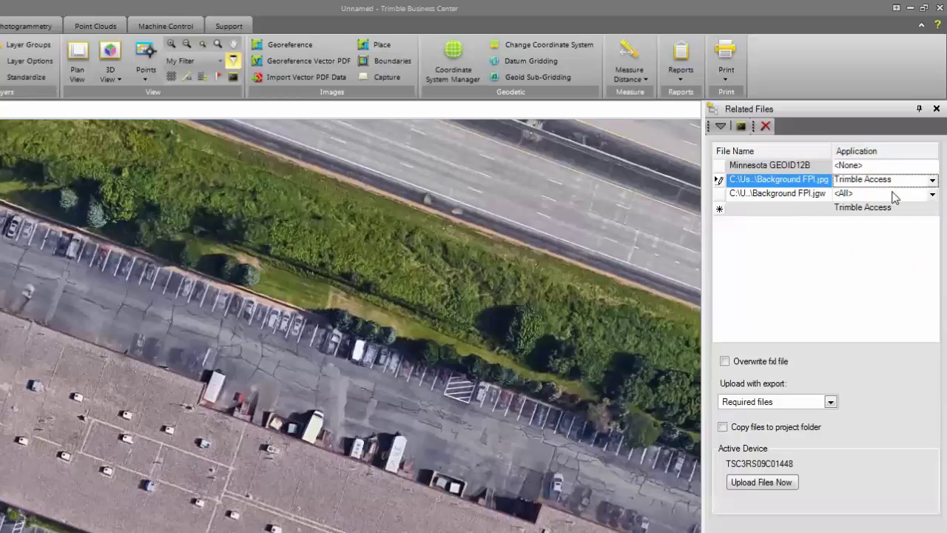
pyautogui.click(899, 194)
pyautogui.moveTo(932, 226); pyautogui.dragTo(933, 252)
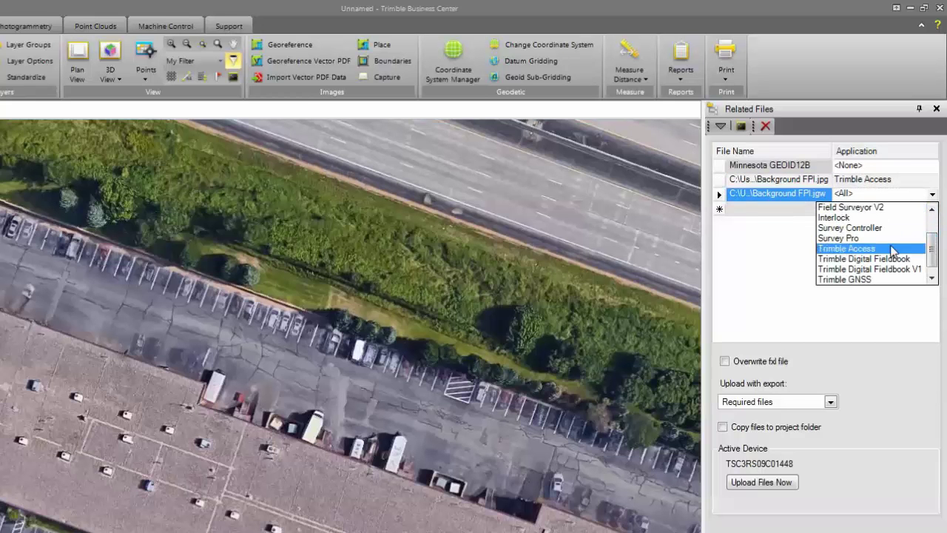
pyautogui.click(901, 247)
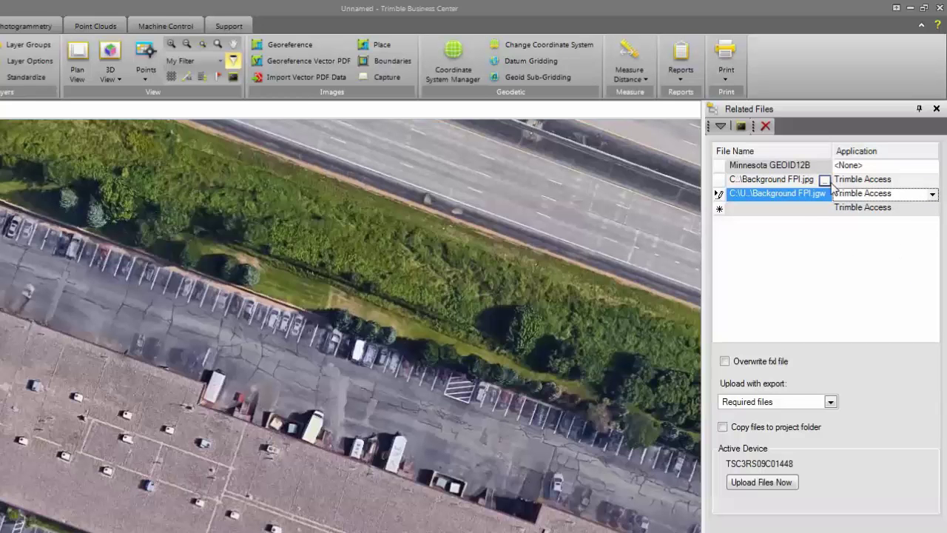
# Choose to upload all files with export, upload them to the device now, and close the panels.
pyautogui.moveTo(818, 191)
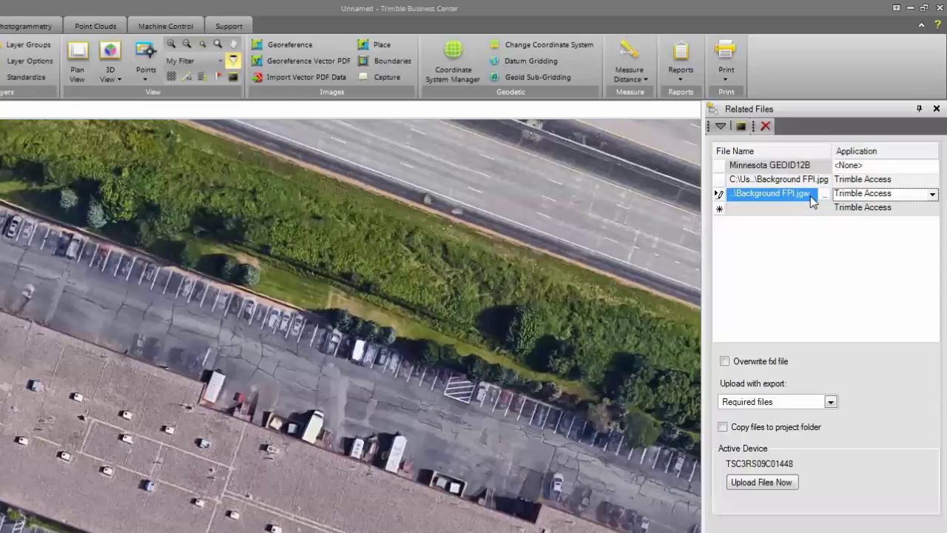
pyautogui.click(830, 401)
pyautogui.click(775, 422)
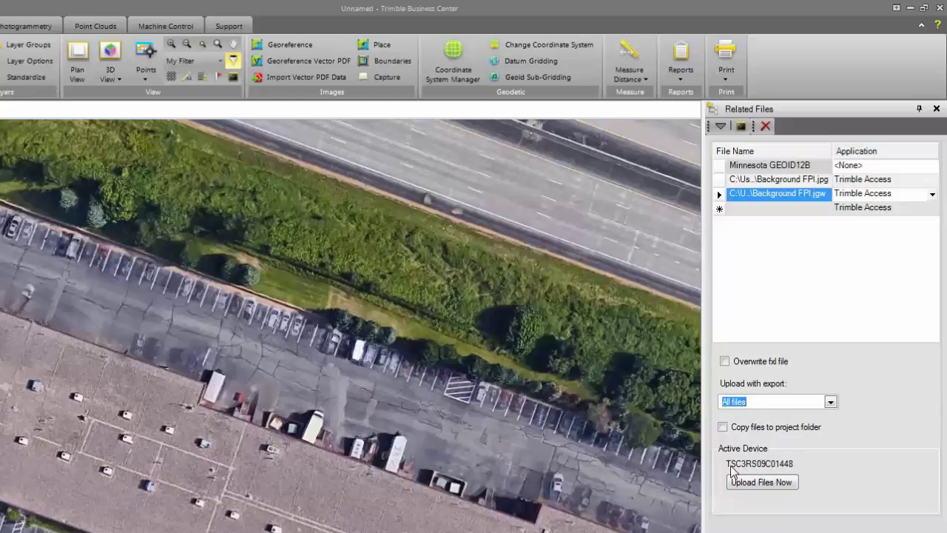
pyautogui.click(763, 485)
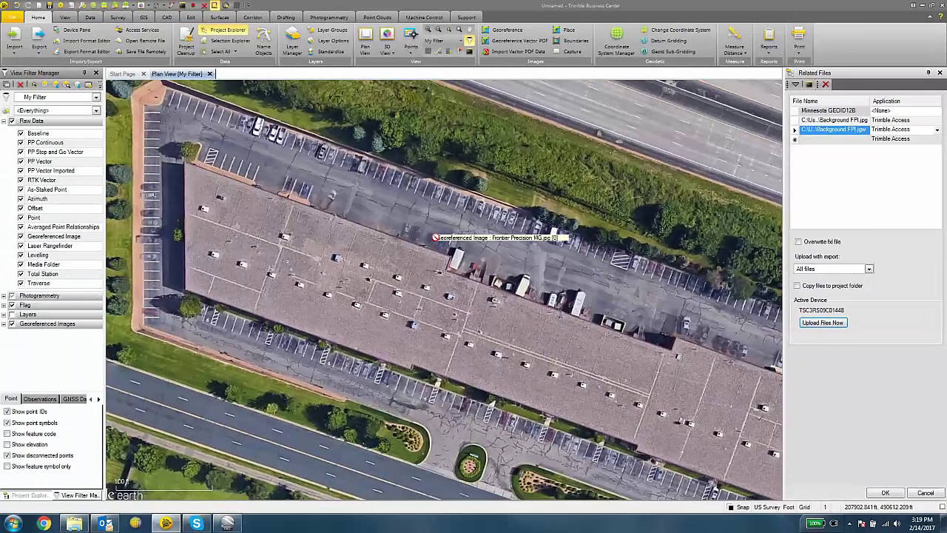
pyautogui.click(887, 493)
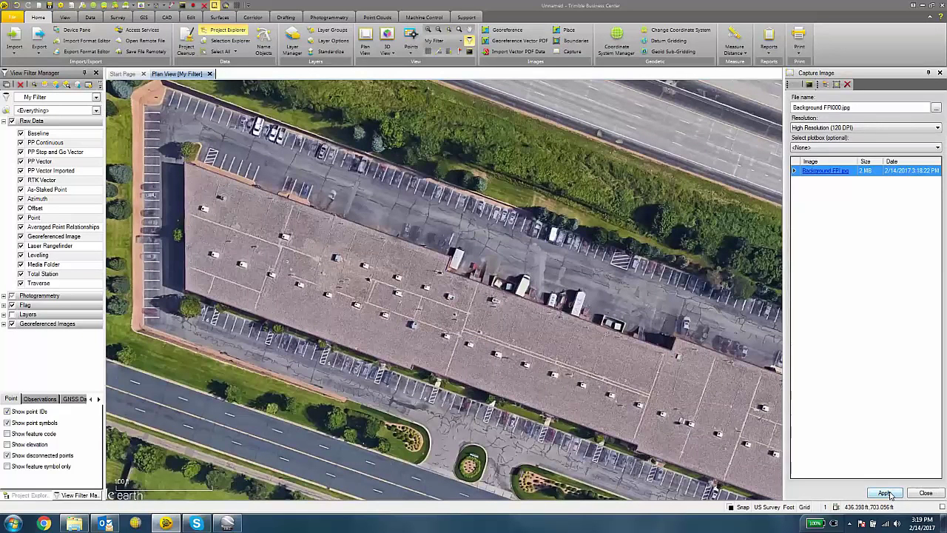
pyautogui.click(926, 493)
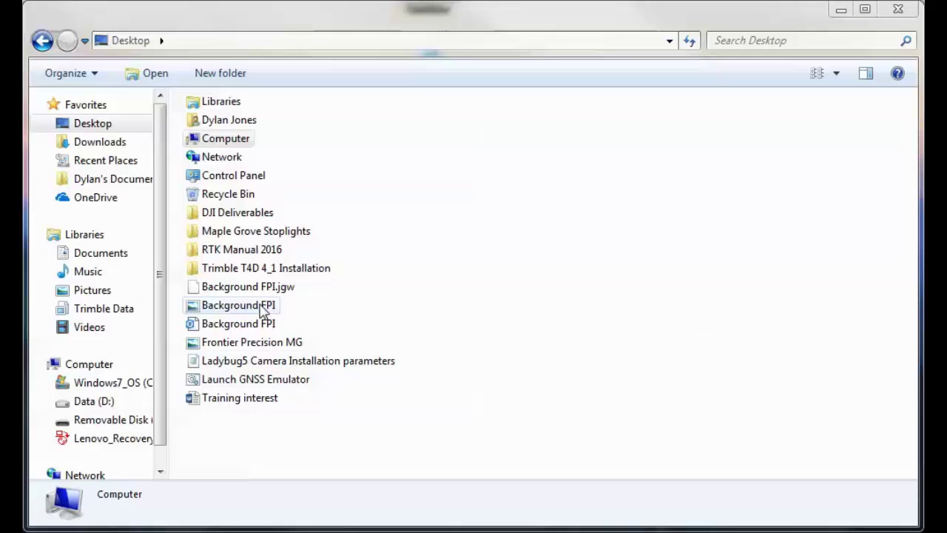
# Copy Background FPI.jgw and the Background FPI JPEG from the Desktop to Removable Disk (E:).
pyautogui.press('b')
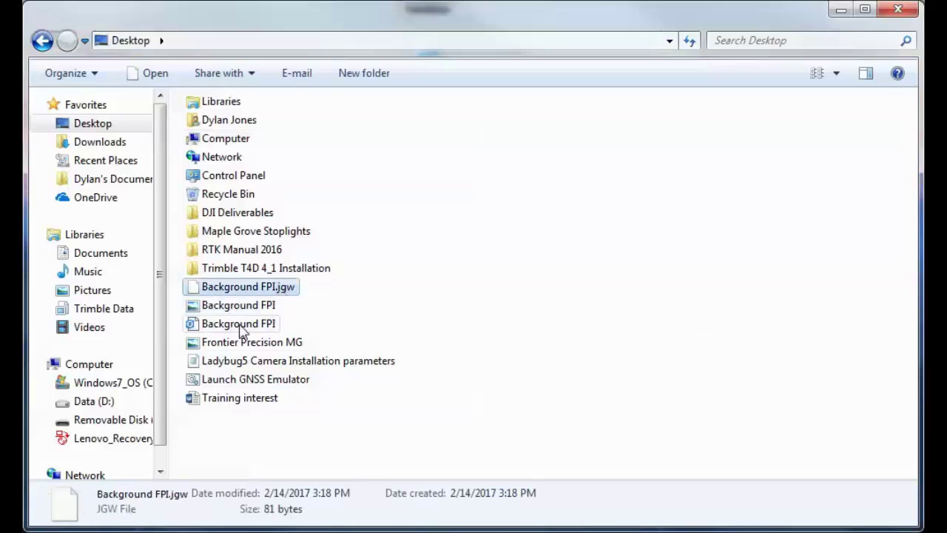
pyautogui.keyDown('ctrl'); pyautogui.click(248, 305); pyautogui.keyUp('ctrl')
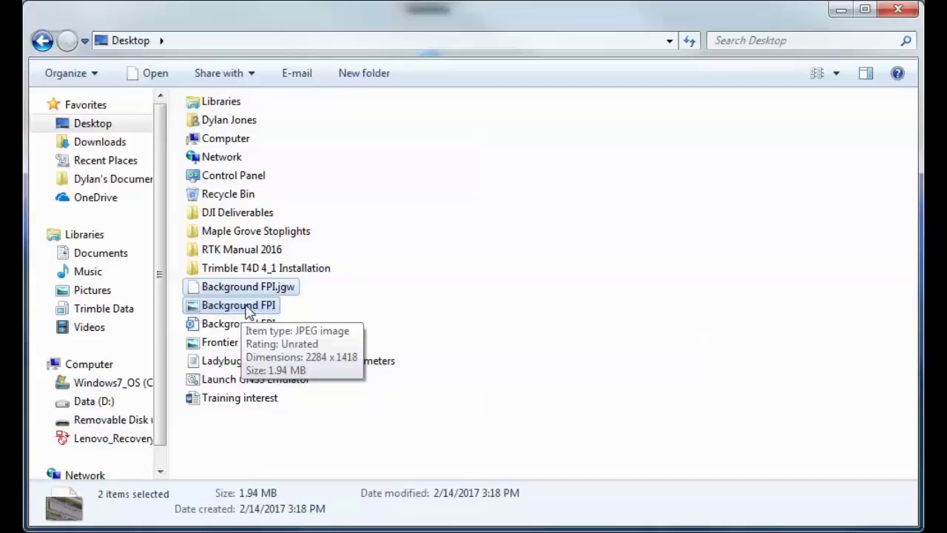
pyautogui.moveTo(247, 309); pyautogui.dragTo(129, 422)
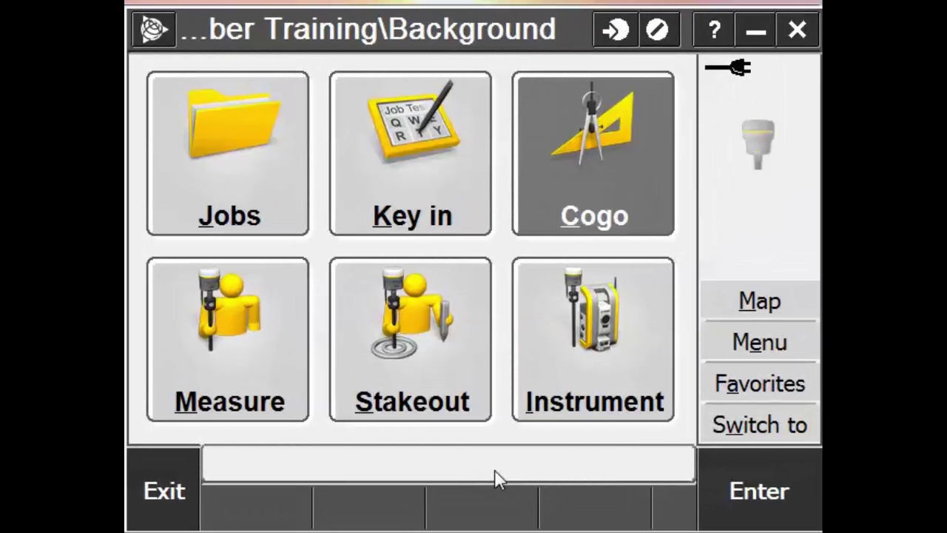
# In job properties, add Background FPI.jpg from Trimble Data to the Active map list and check it.
pyautogui.click(285, 161)
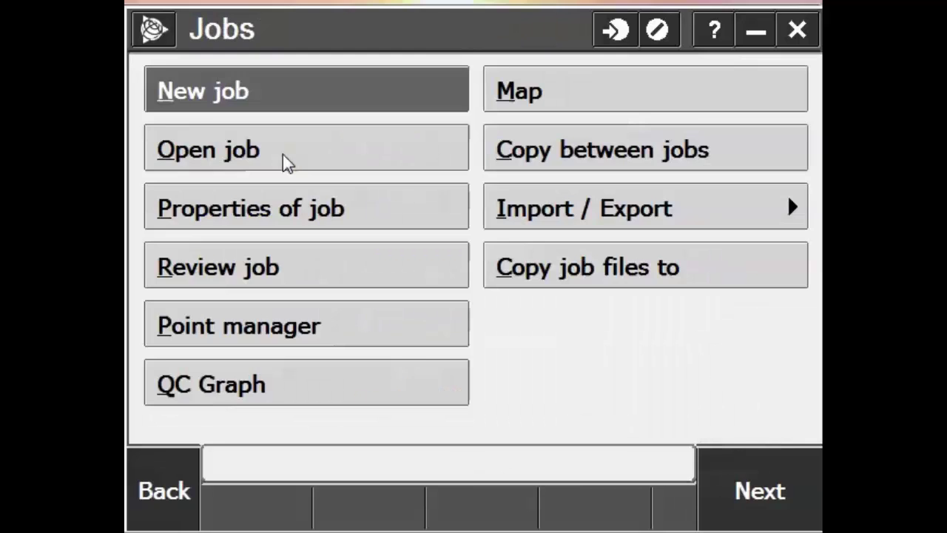
pyautogui.click(287, 225)
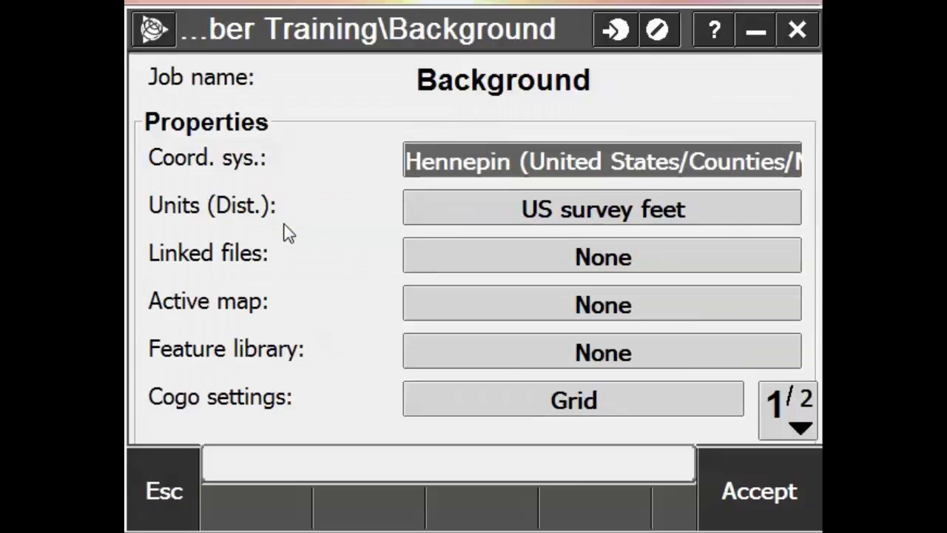
pyautogui.click(607, 318)
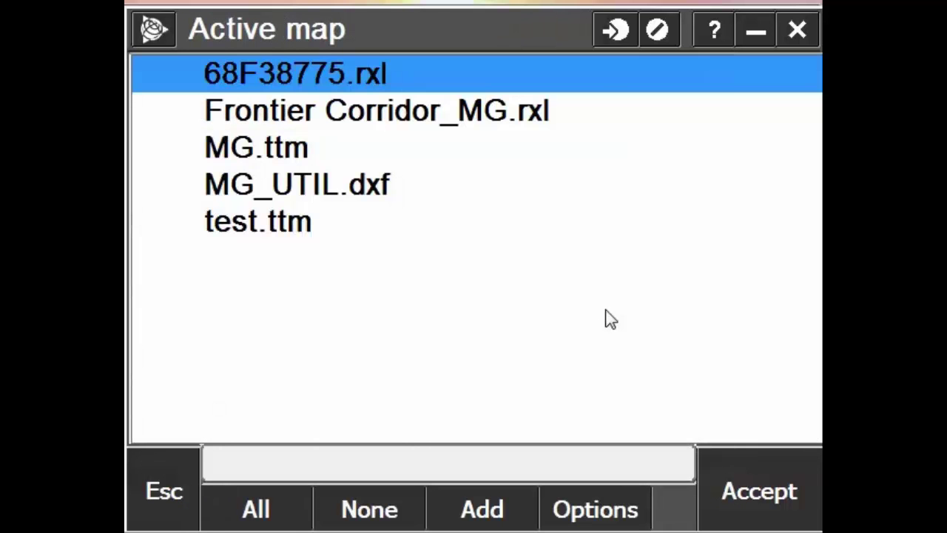
pyautogui.click(482, 511)
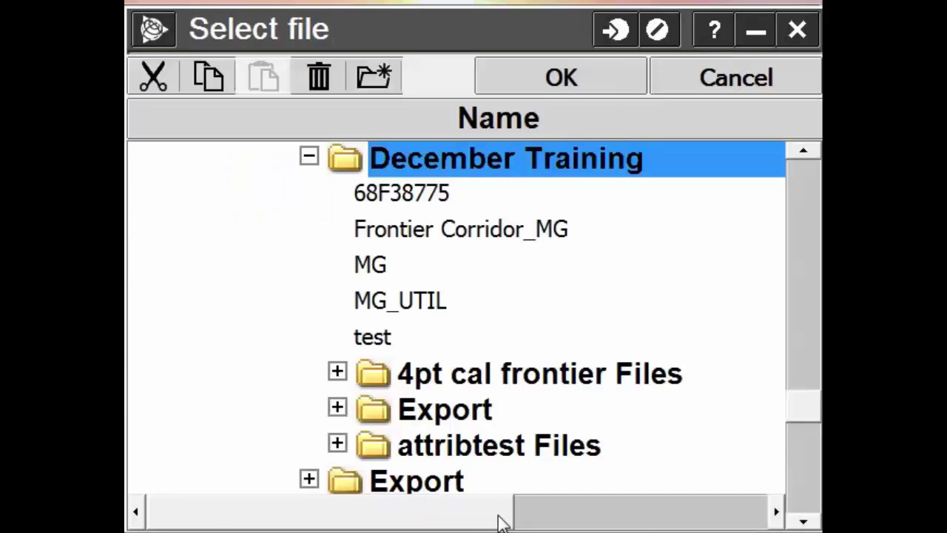
pyautogui.click(309, 156)
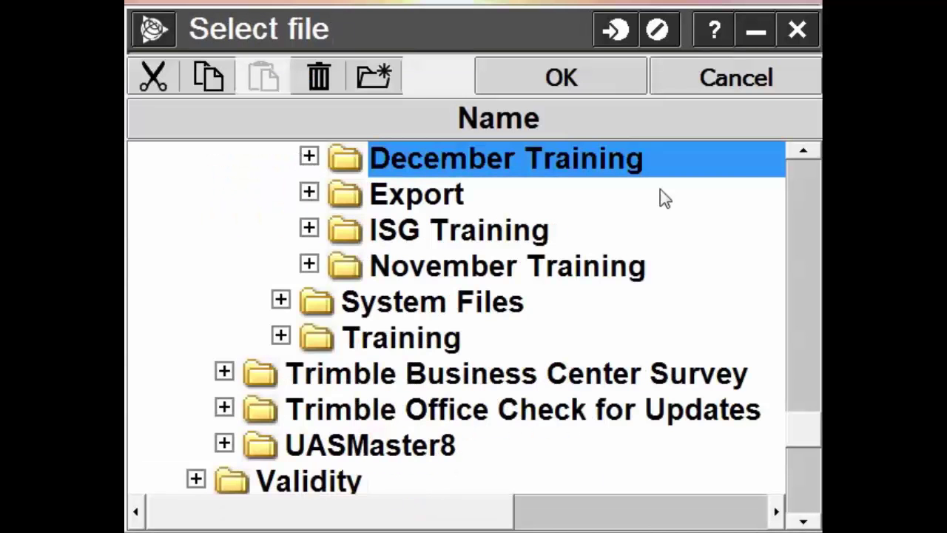
pyautogui.click(801, 151)
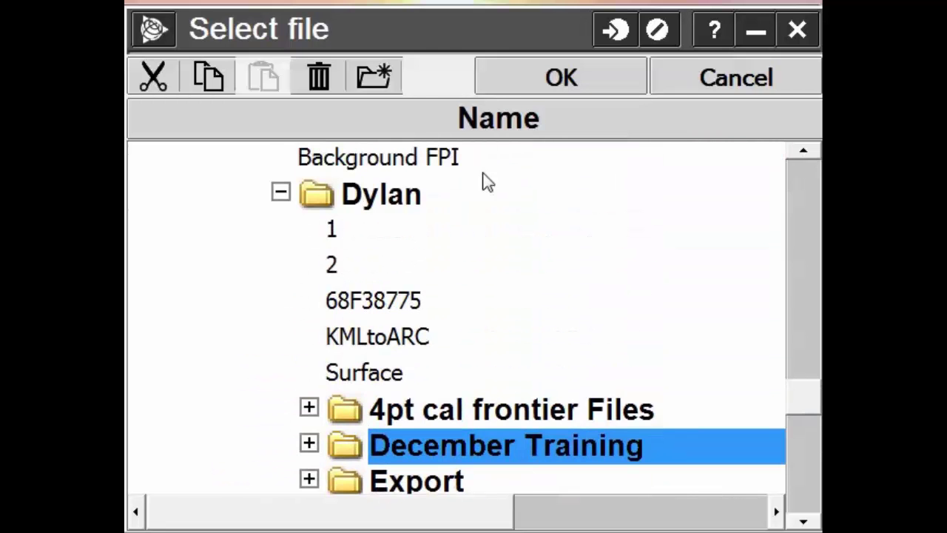
pyautogui.click(281, 193)
pyautogui.click(805, 153)
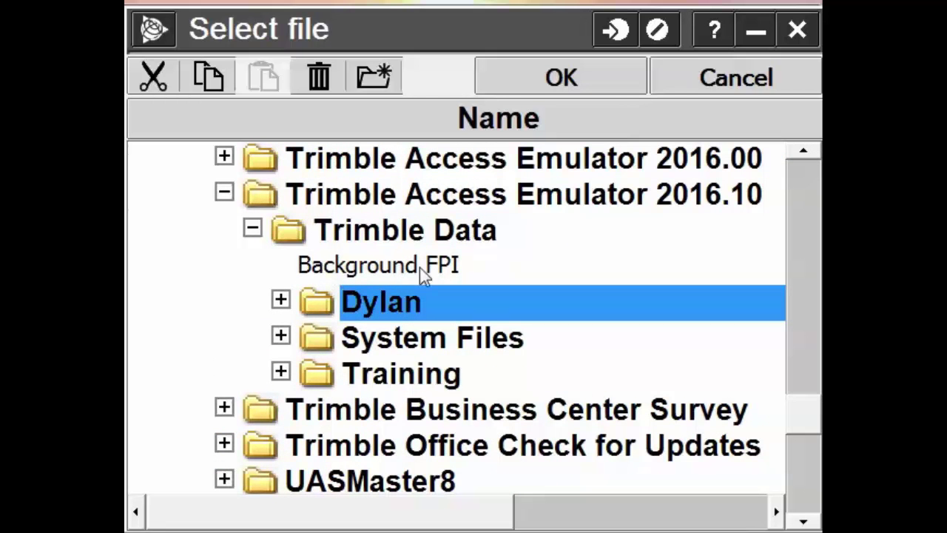
pyautogui.doubleClick(398, 266)
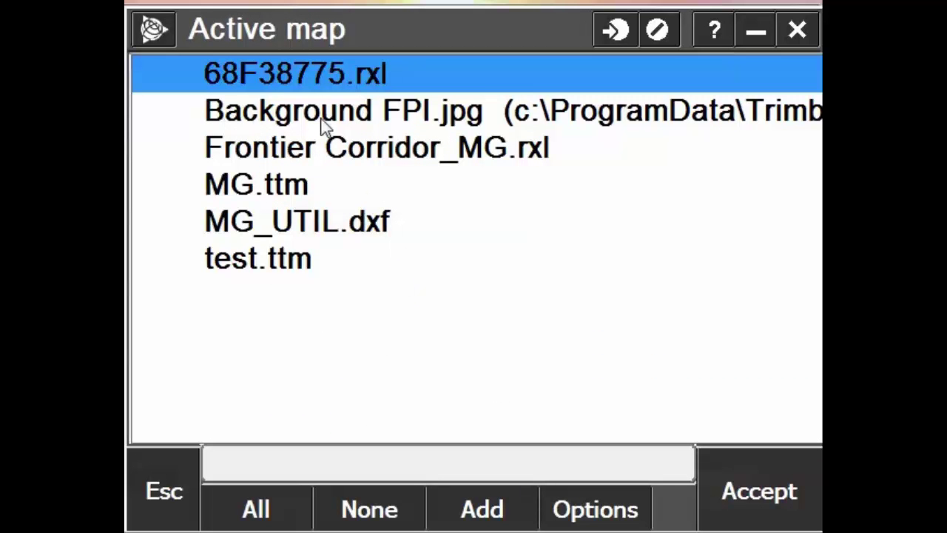
pyautogui.click(239, 115)
pyautogui.click(238, 114)
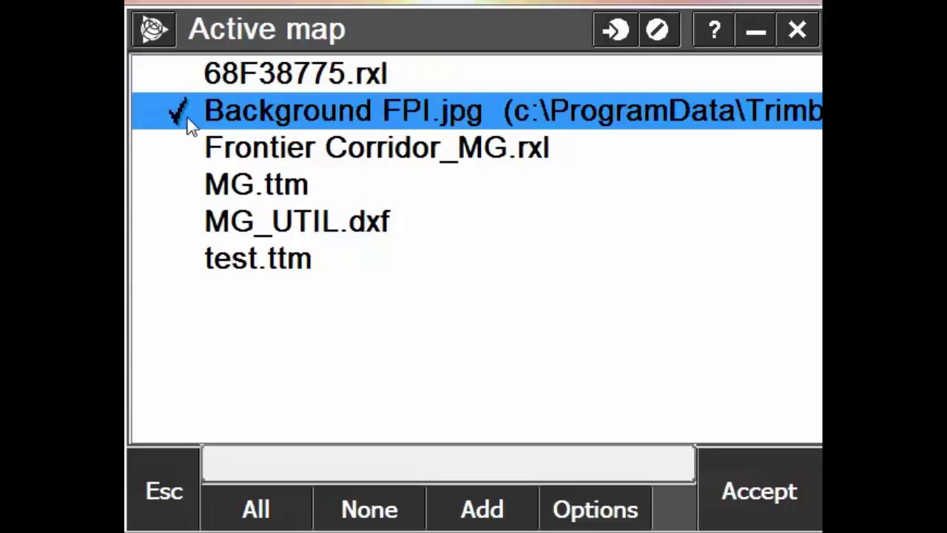
# Accept the Active map and job property changes, then display the job Map over the Background FPI image.
pyautogui.click(770, 500)
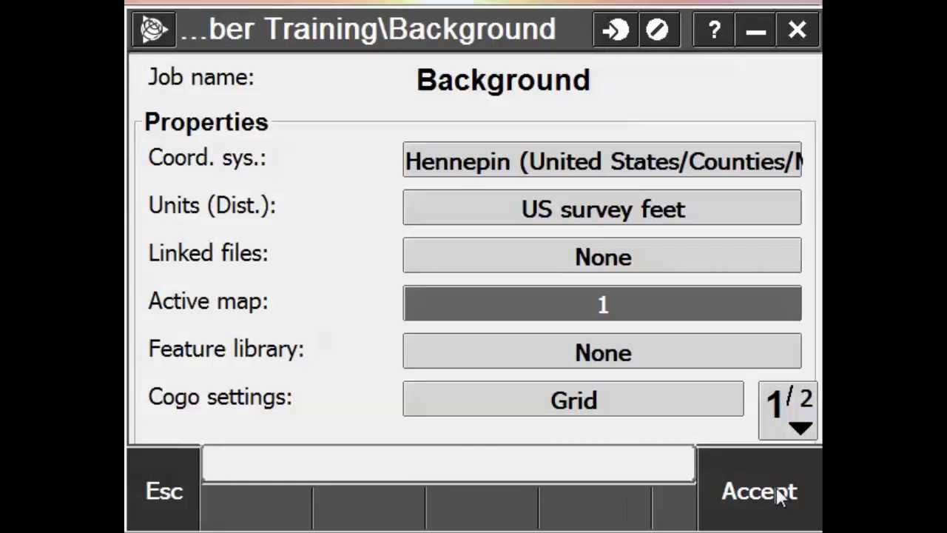
pyautogui.click(772, 499)
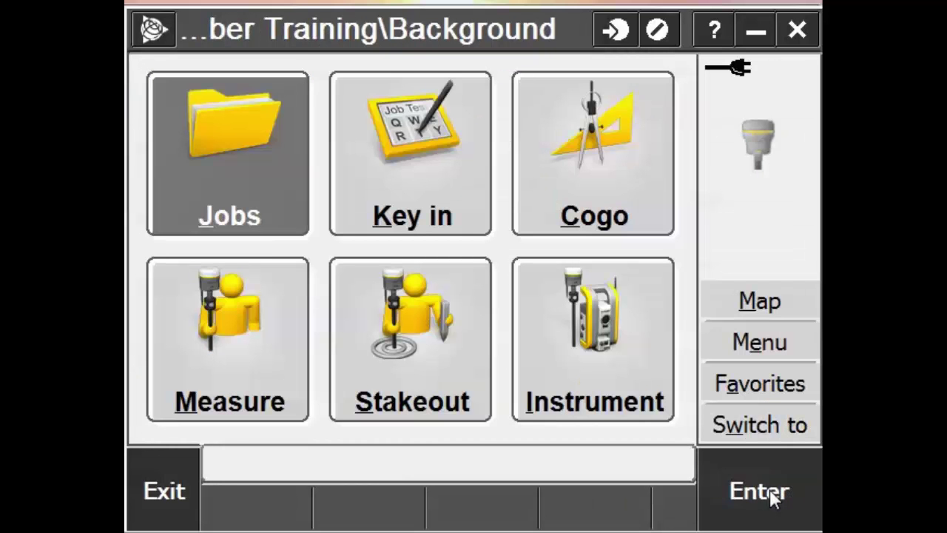
pyautogui.click(757, 310)
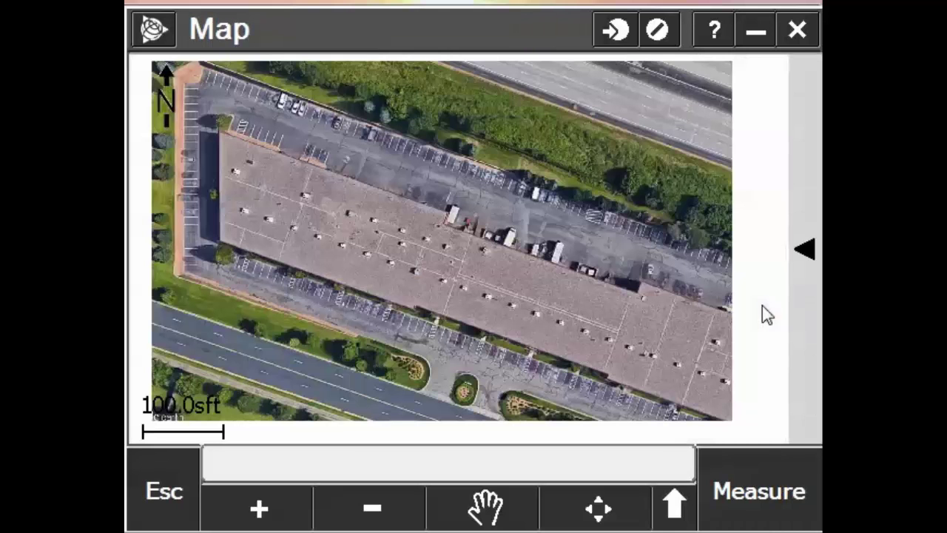